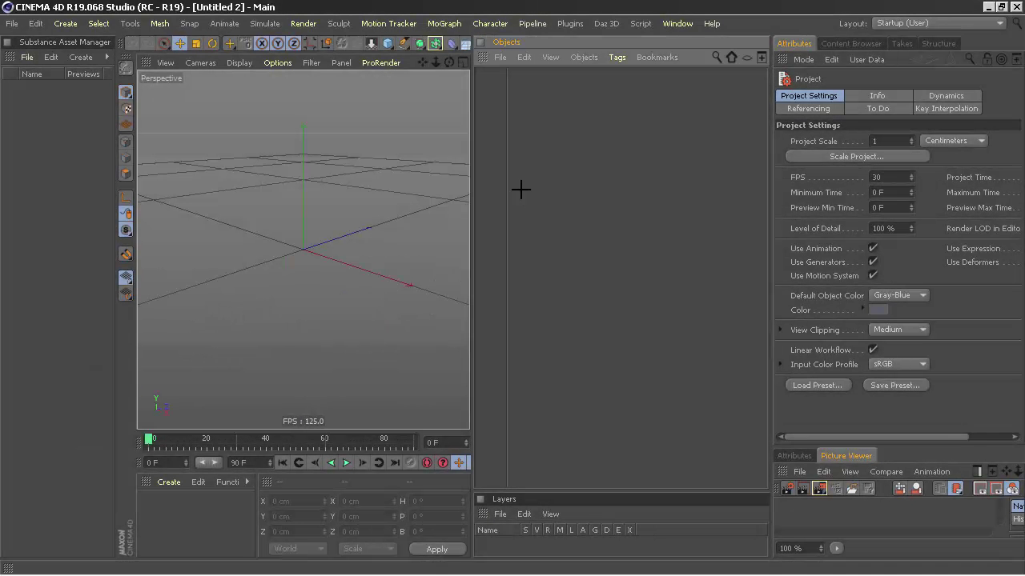
Add a null object and rename it MERHABA.
drag(388, 46, 437, 66)
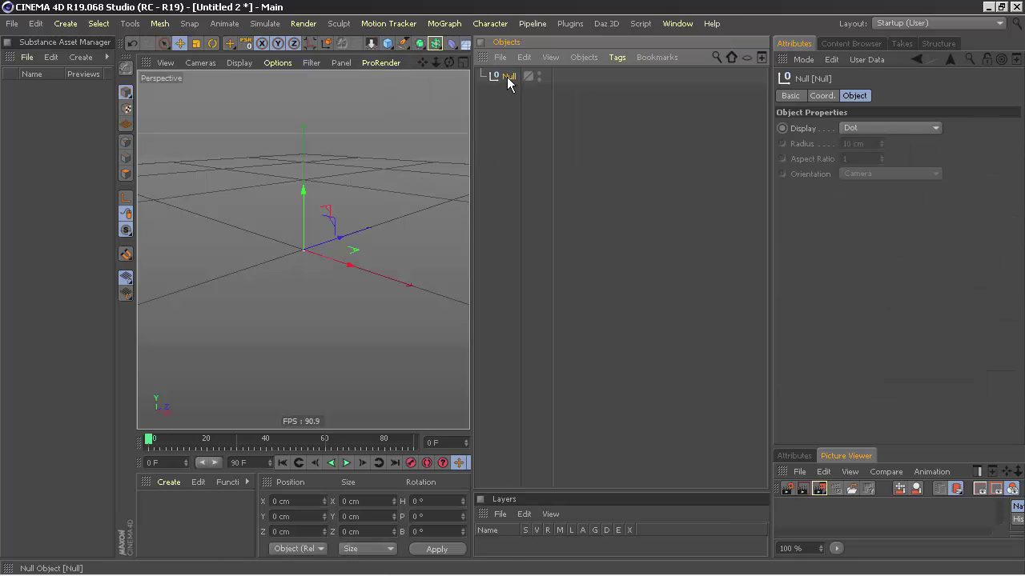
double_click(511, 76)
text(HA)
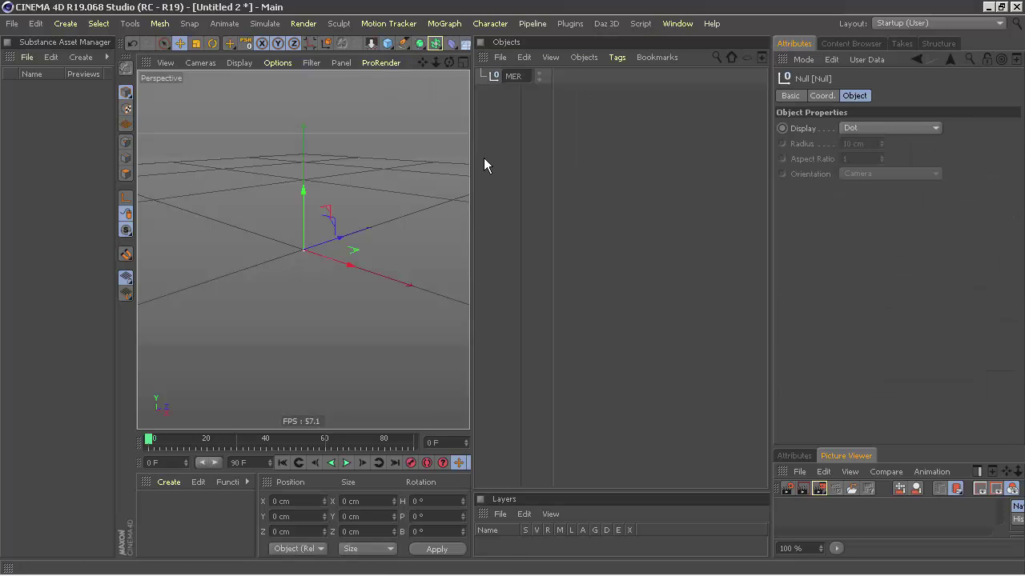
text(BA)
key(Return)
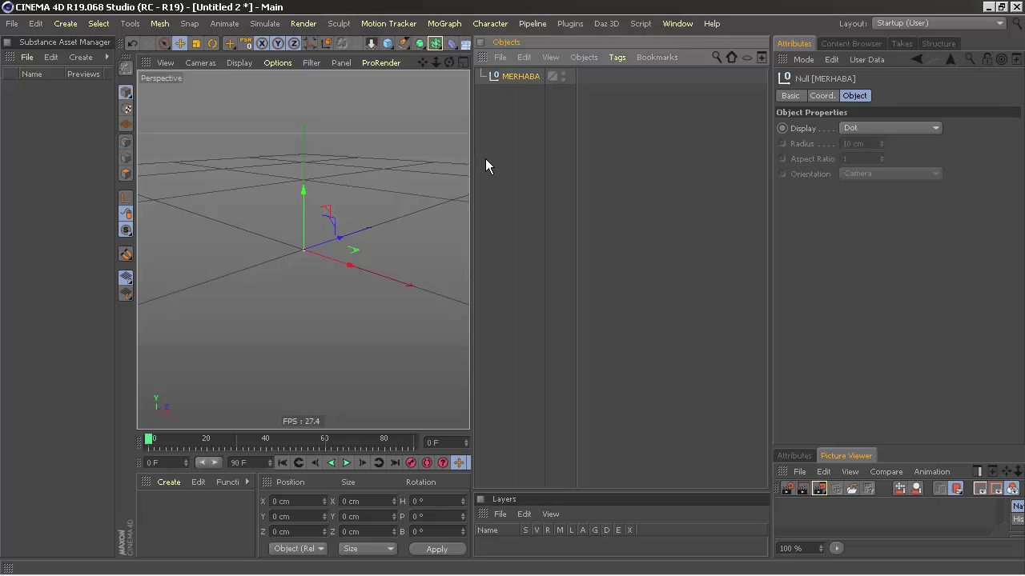
Add a second null named 'ICIN LI FOLDERLARACI', then delete both nulls.
drag(394, 48, 435, 64)
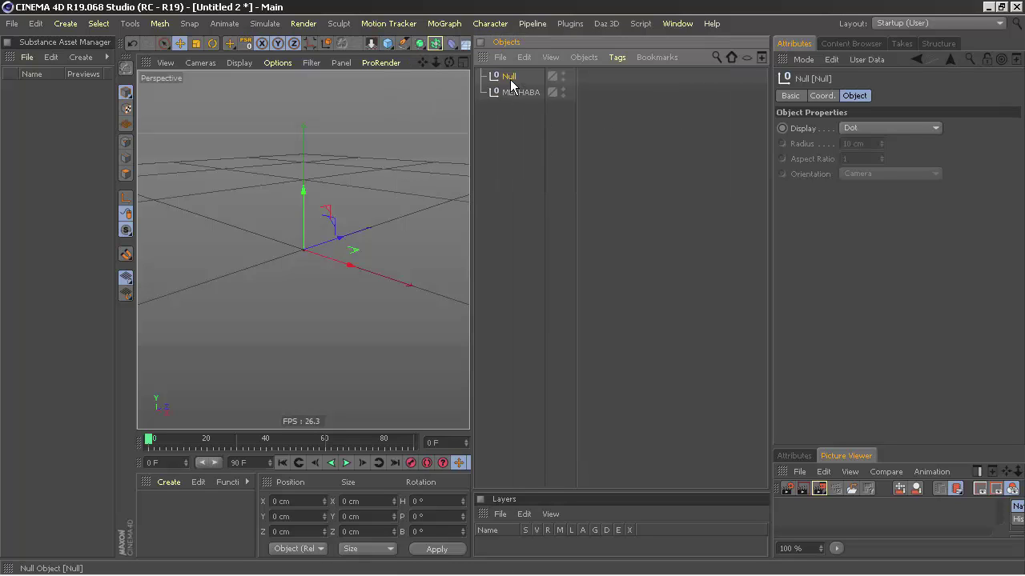
double_click(510, 76)
text(ICIN)
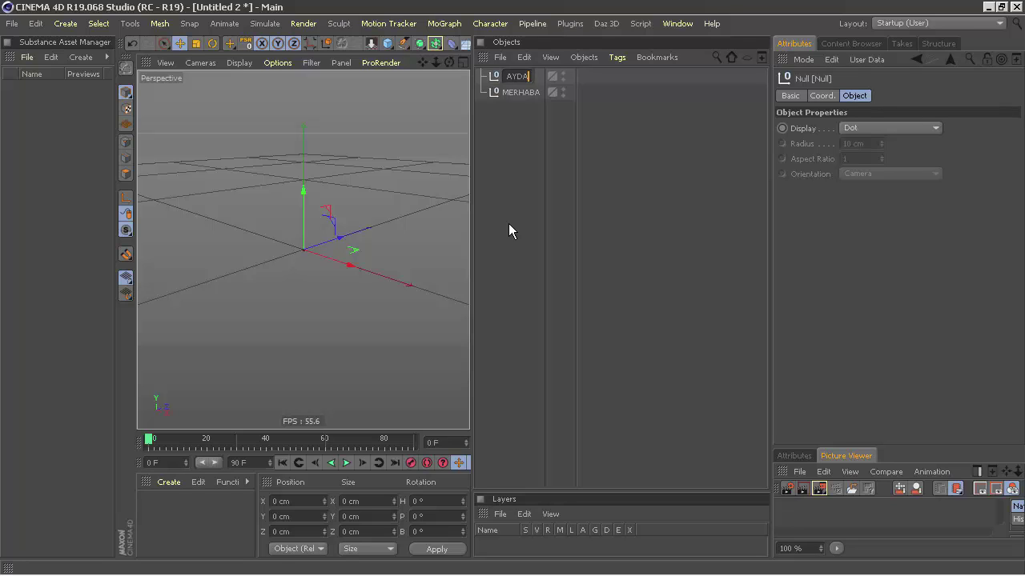
text( LI FO)
text(LDERLAR)
text(ACI)
key(Return)
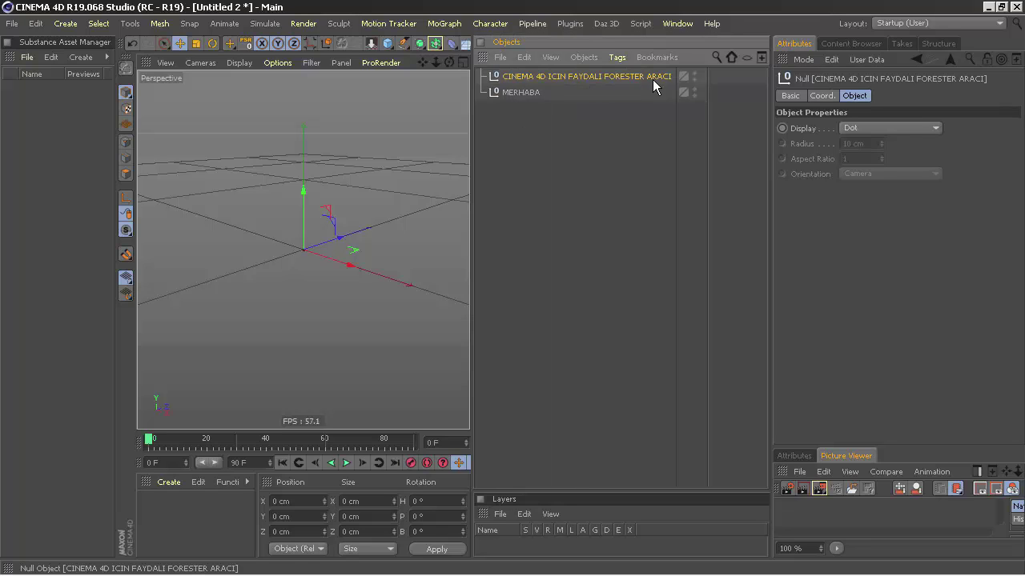
double_click(624, 81)
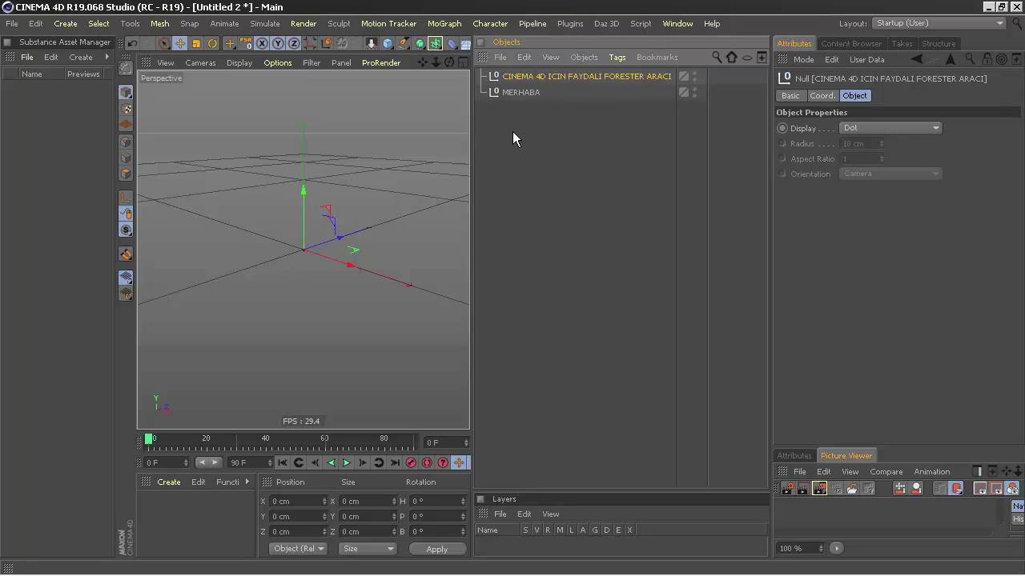
drag(513, 131, 518, 75)
key(Delete)
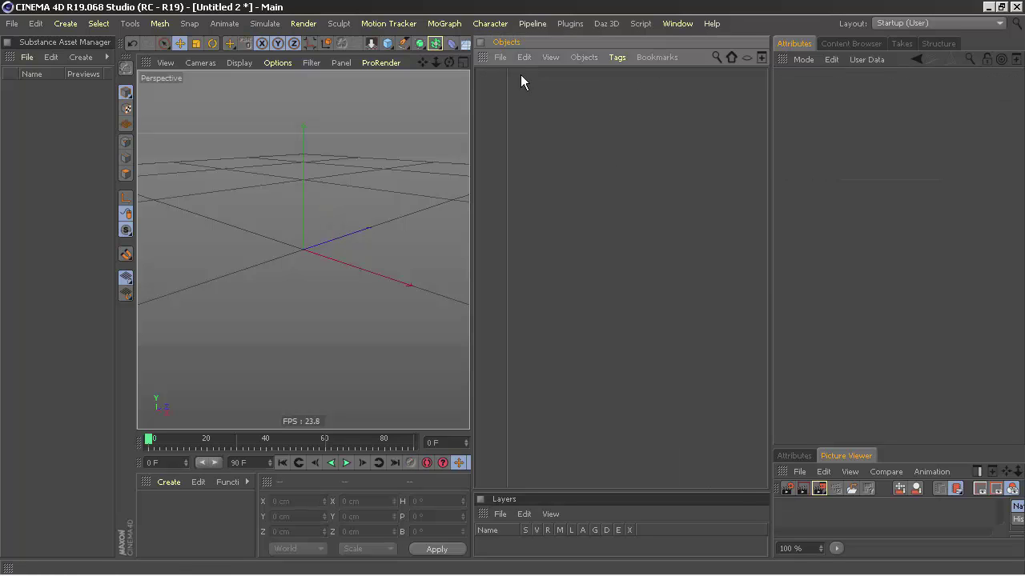
Tear off the Plugins > Forester palette into the viewport and add a Forester Rock.
click(570, 23)
click(776, 120)
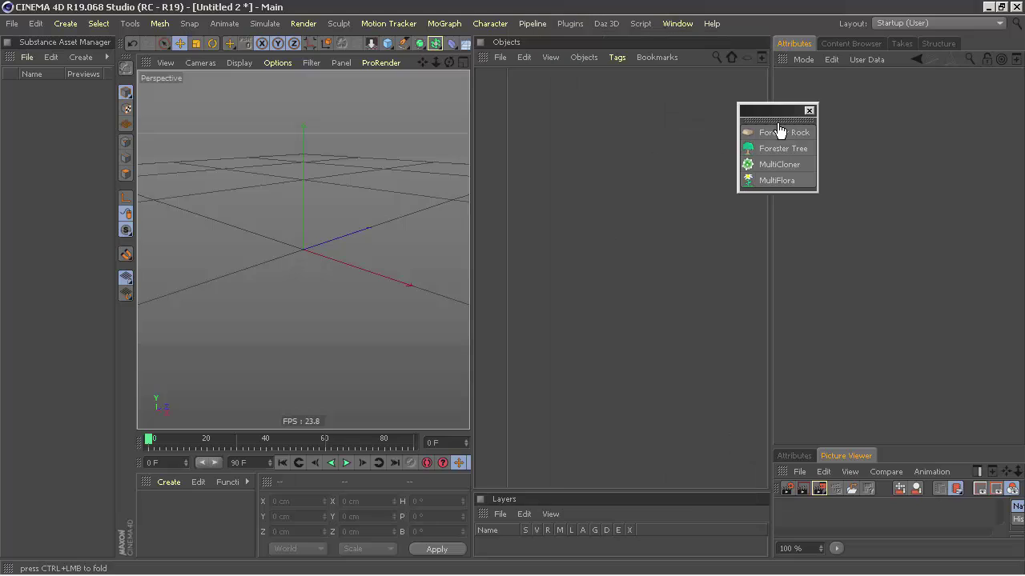
drag(781, 130, 422, 84)
click(428, 109)
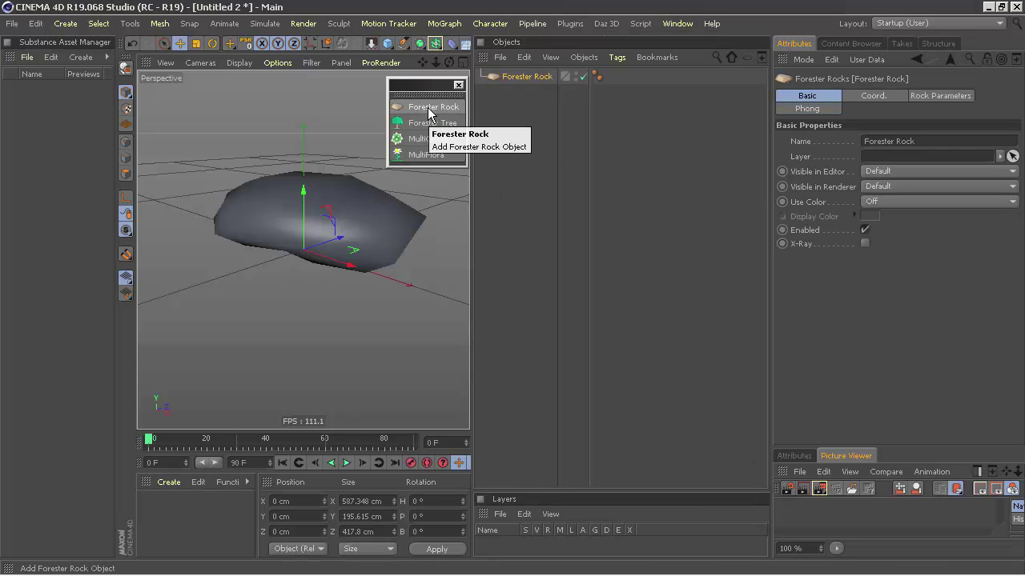
Set display to Gouraud Shading (Lines), remove the extra rock, and show Rock Parameters.
click(240, 62)
click(240, 102)
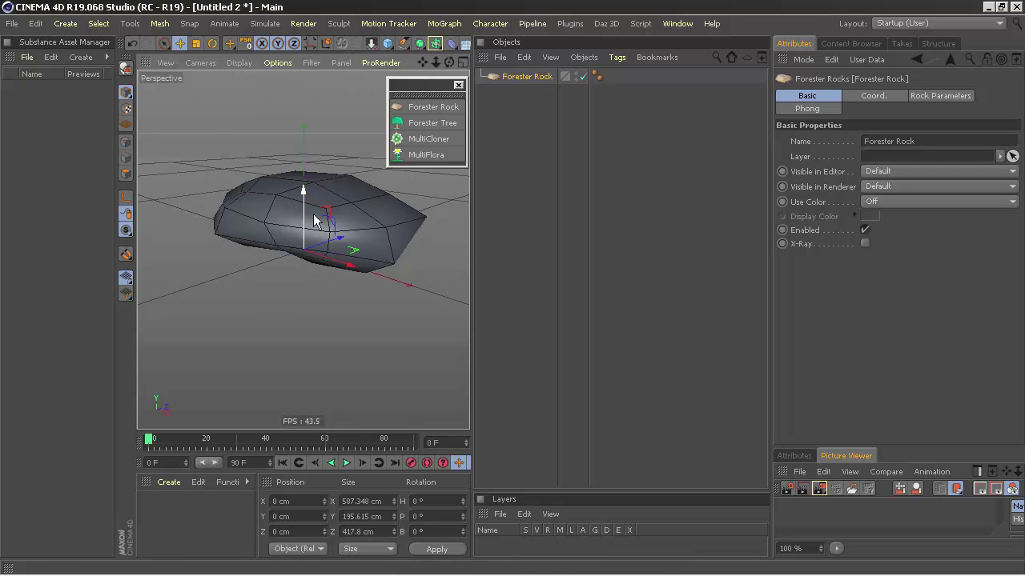
click(444, 108)
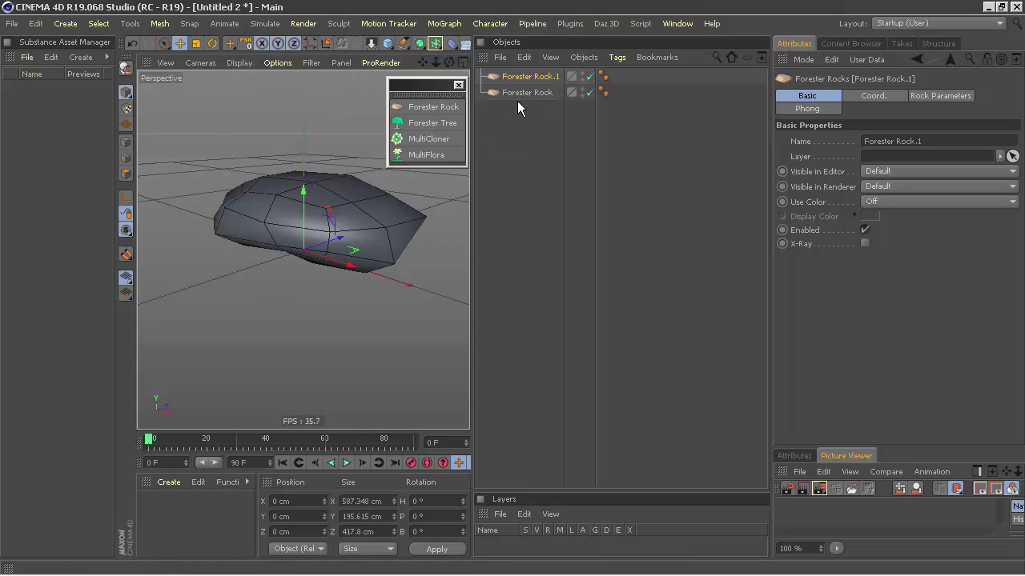
key(Delete)
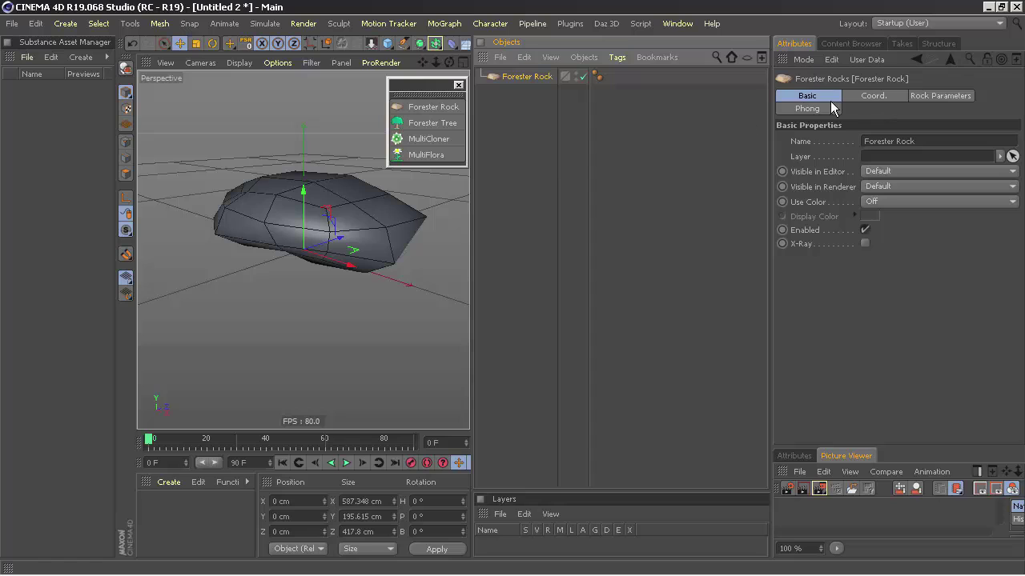
click(867, 96)
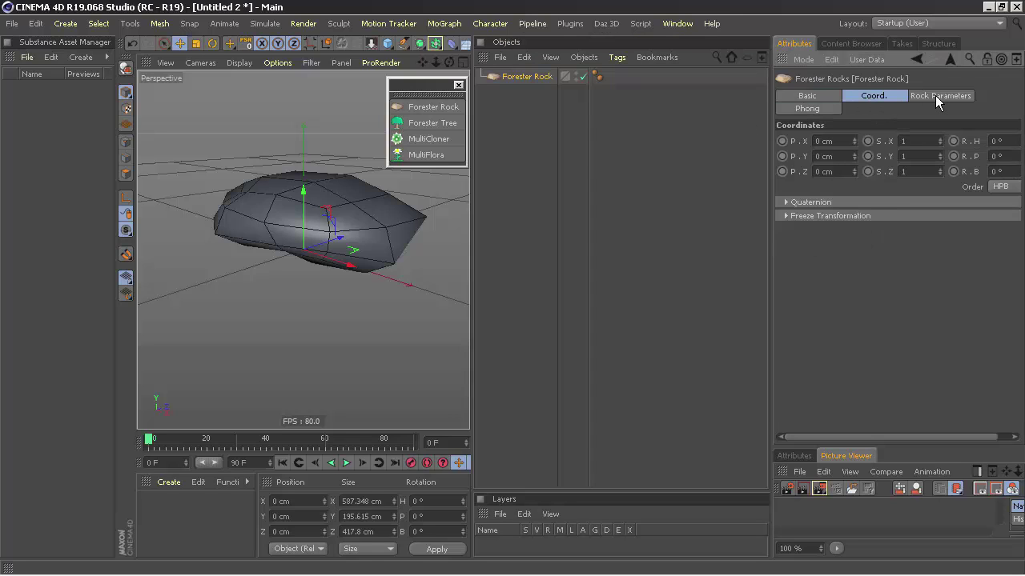
click(935, 95)
Reshape the rock: viewport subdivisions 3, larger X/Y/Z scale, Direction 59.07, Taper 0.39.
drag(773, 168, 640, 168)
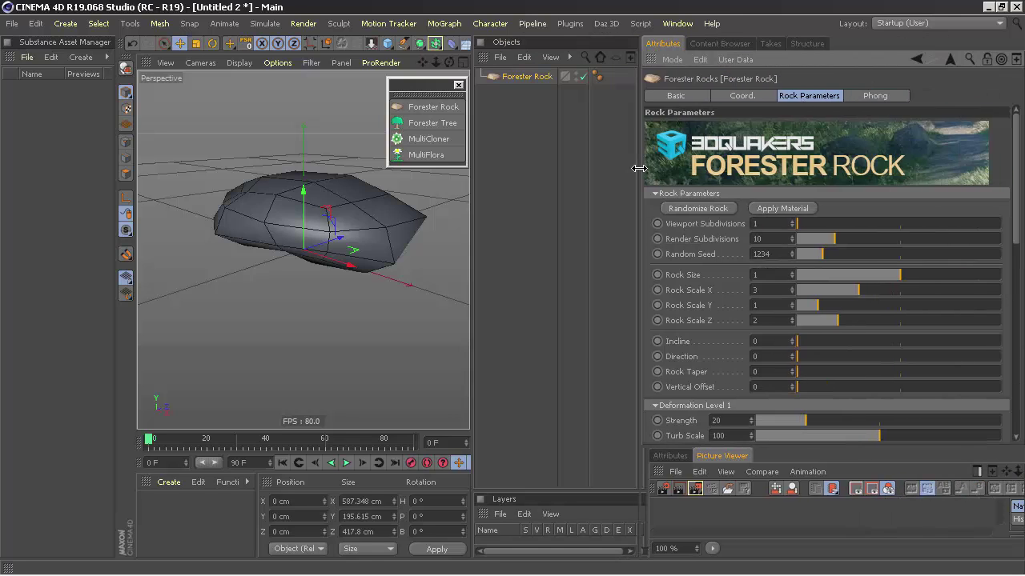
drag(790, 224, 899, 225)
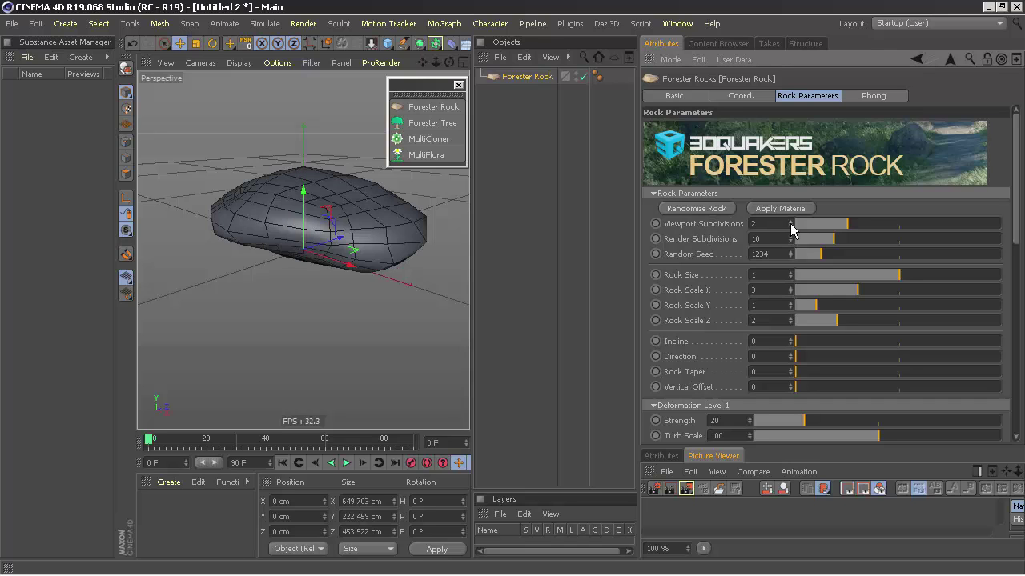
mouse_move(833, 240)
mouse_down()
mouse_move(926, 250)
mouse_move(851, 251)
mouse_move(827, 265)
mouse_move(908, 256)
mouse_move(838, 278)
mouse_move(924, 290)
mouse_move(898, 289)
mouse_up()
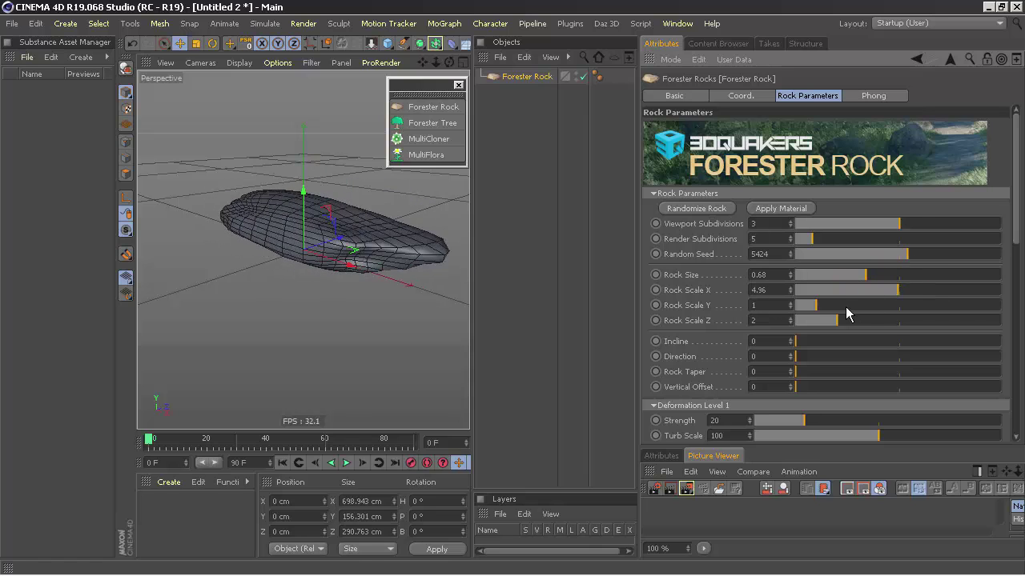
drag(816, 305, 861, 305)
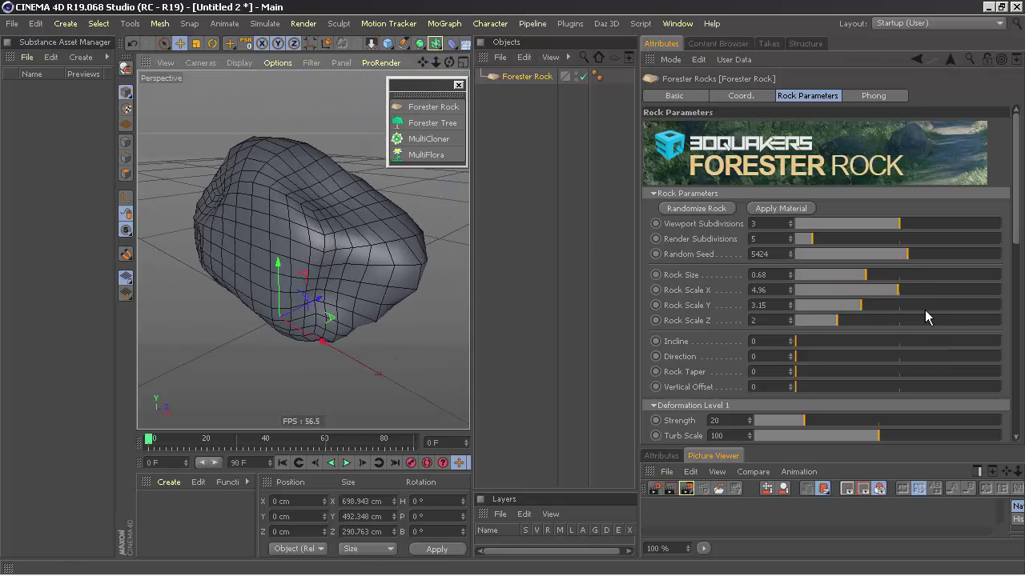
mouse_move(927, 315)
mouse_down()
mouse_move(891, 322)
mouse_move(908, 344)
mouse_move(864, 337)
mouse_move(885, 344)
mouse_up()
mouse_move(793, 356)
mouse_down()
mouse_move(822, 358)
mouse_move(814, 373)
mouse_move(838, 373)
mouse_move(817, 373)
mouse_up()
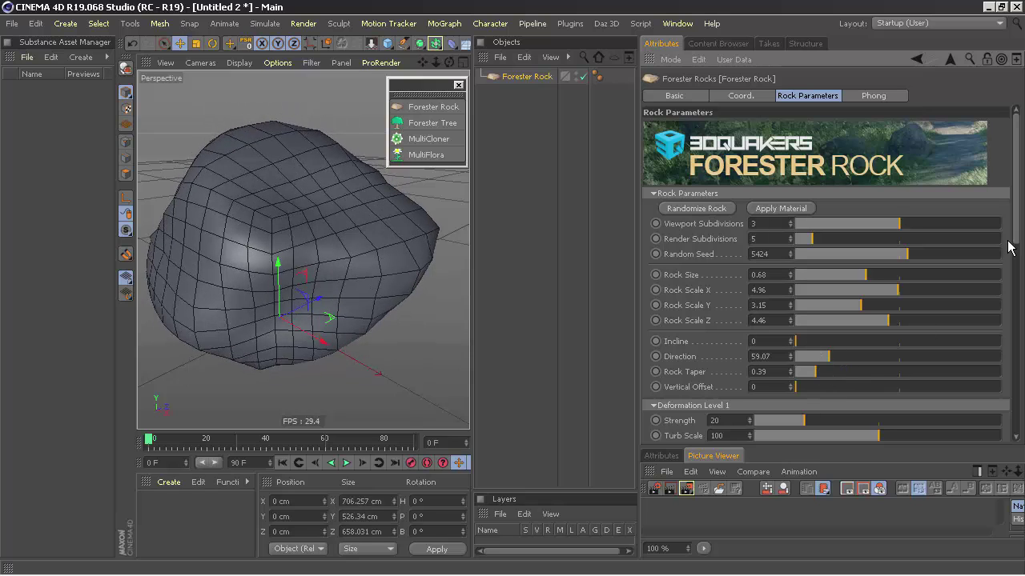
Apply the Fr_Rock material to the rock and render it in the viewport.
scroll(880, 265, down, 2)
scroll(841, 268, down, 2)
scroll(815, 268, down, 1)
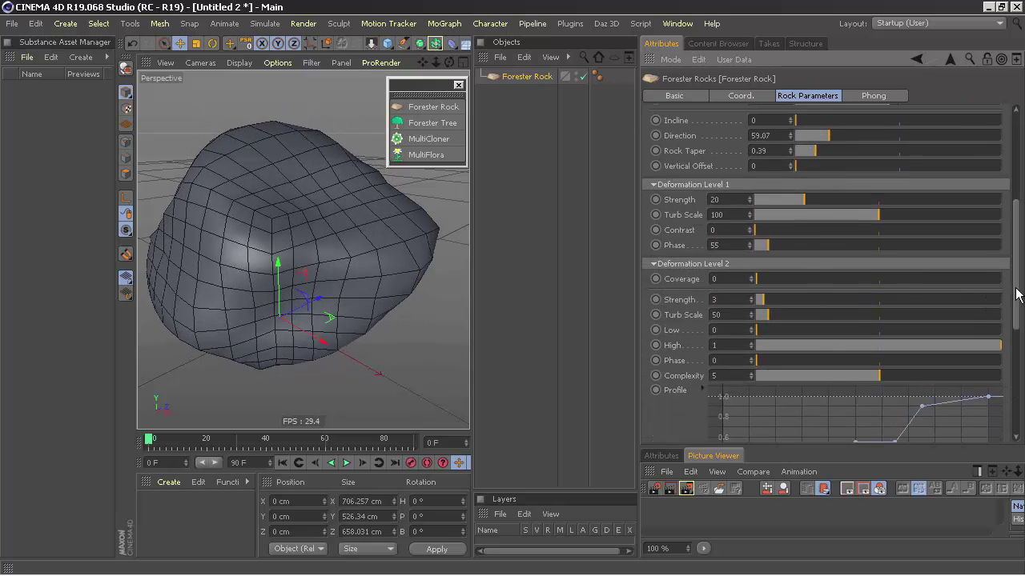
scroll(1011, 296, down, 3)
scroll(1010, 296, up, 2)
scroll(1010, 297, up, 4)
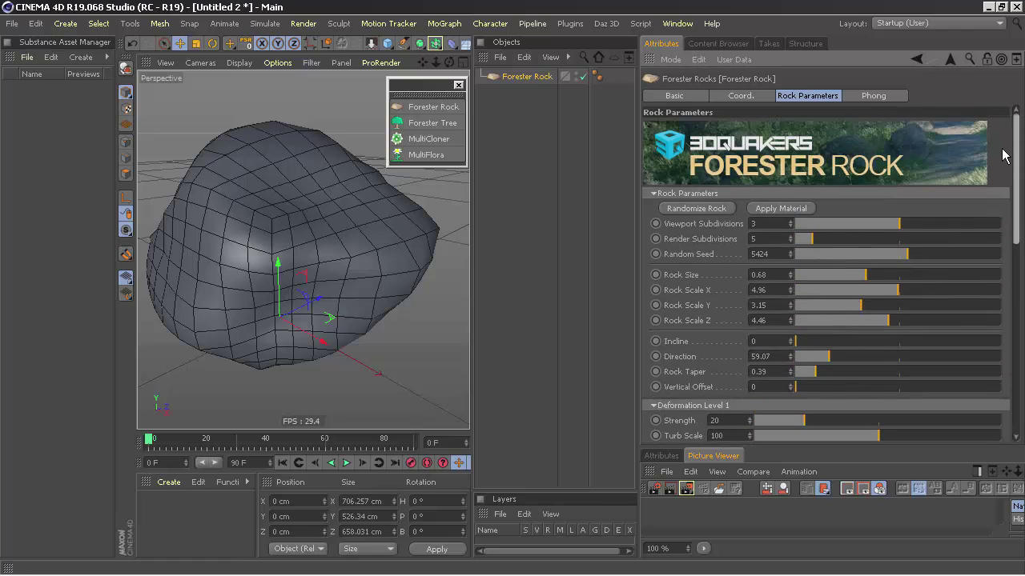
click(790, 211)
alt+middle_drag(297, 241, 303, 251)
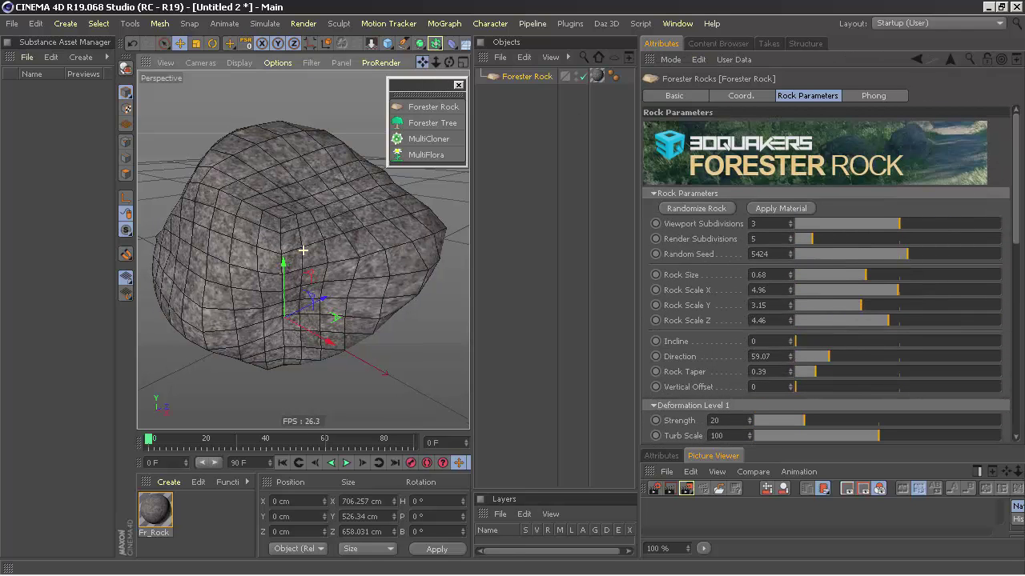
click(686, 490)
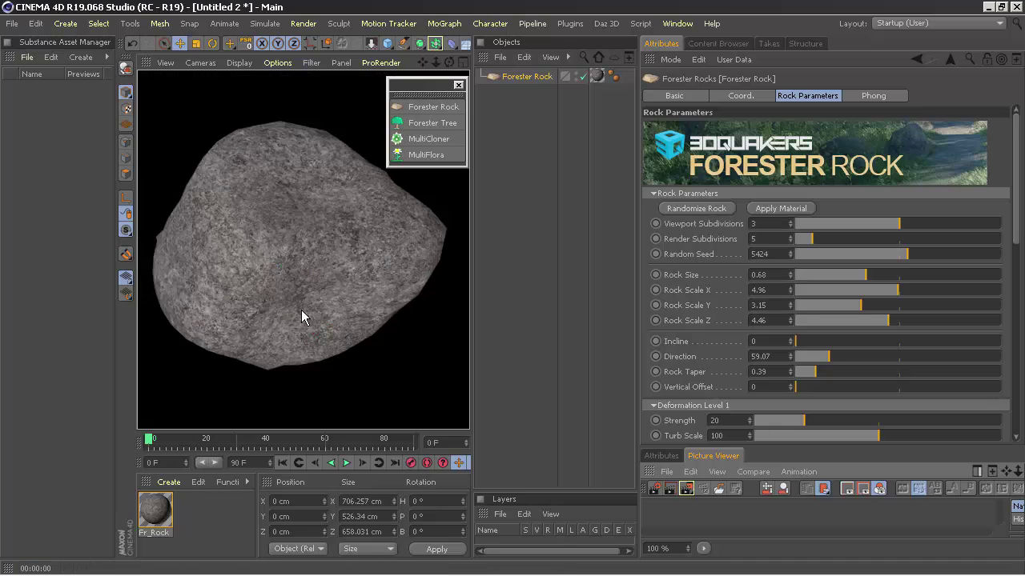
Open the Fr_Rock material and set texture preview size to 1024x1024.
double_click(155, 509)
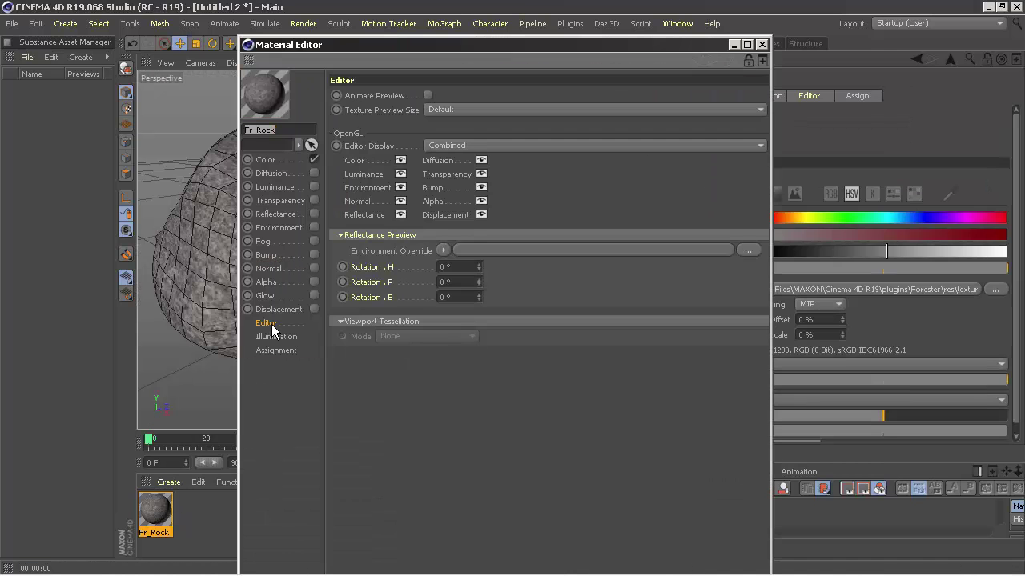
click(448, 109)
click(448, 215)
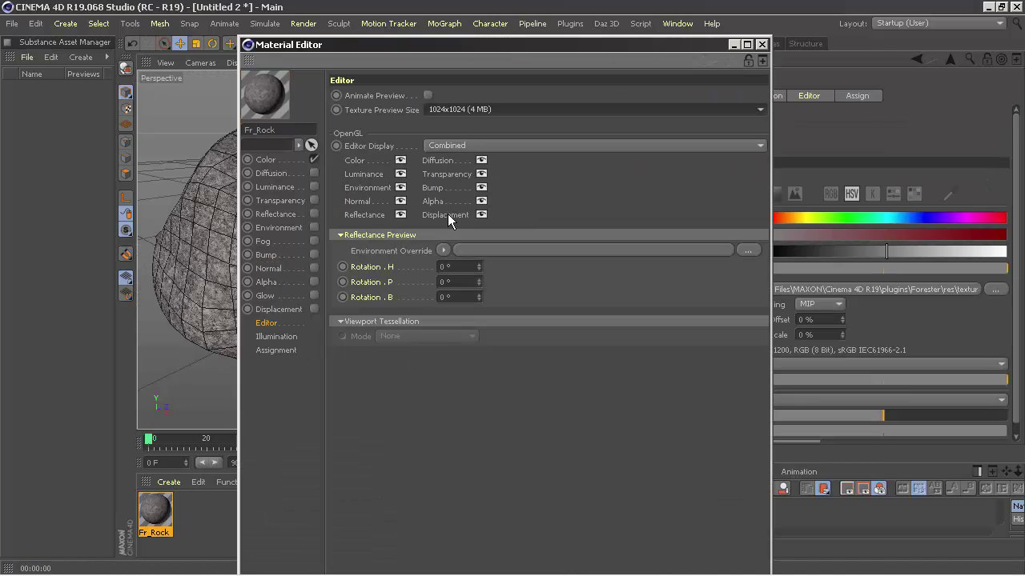
drag(710, 44, 912, 41)
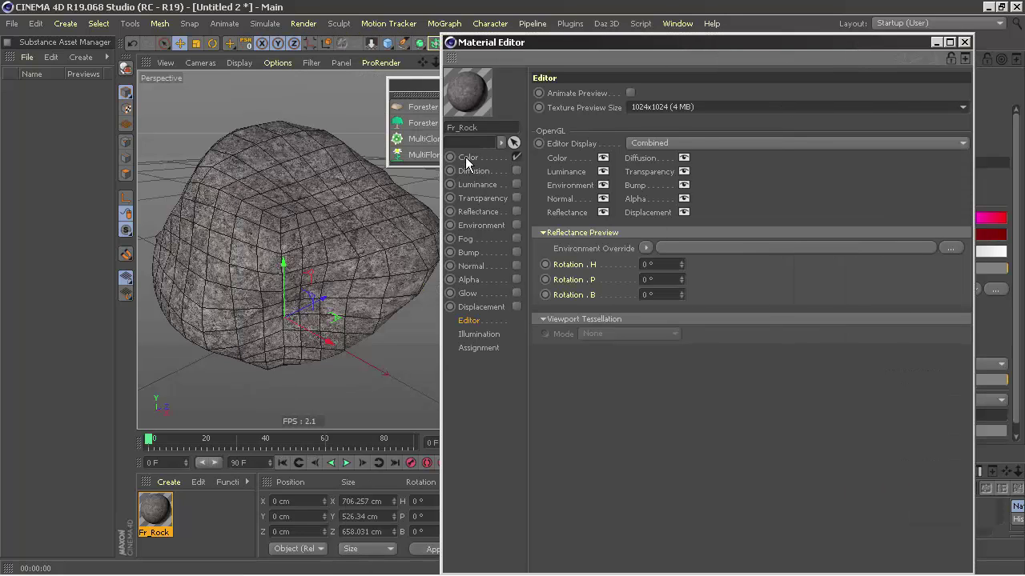
Enable the Bump channel at 100% strength and render the roughened rock.
click(468, 157)
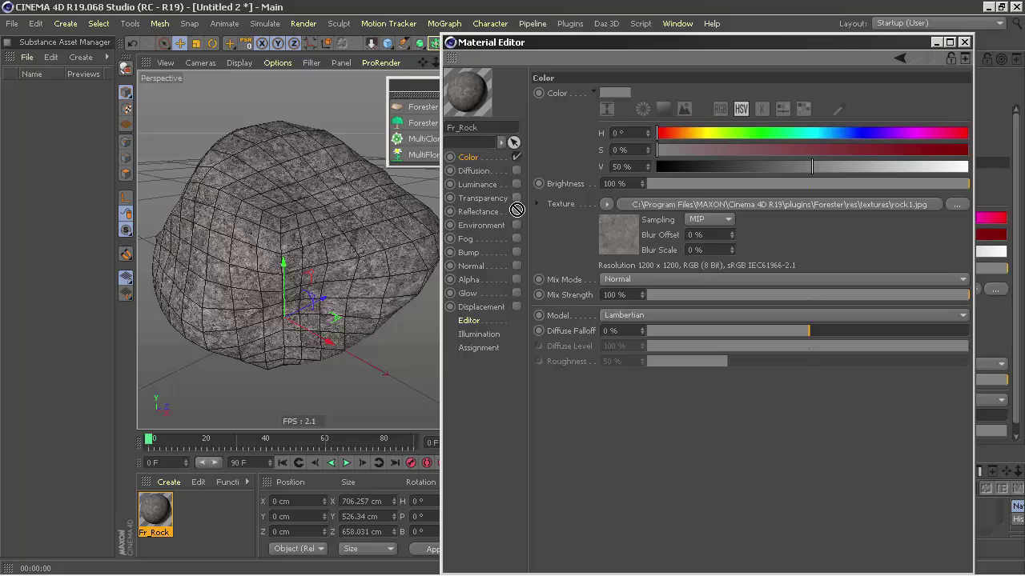
click(470, 253)
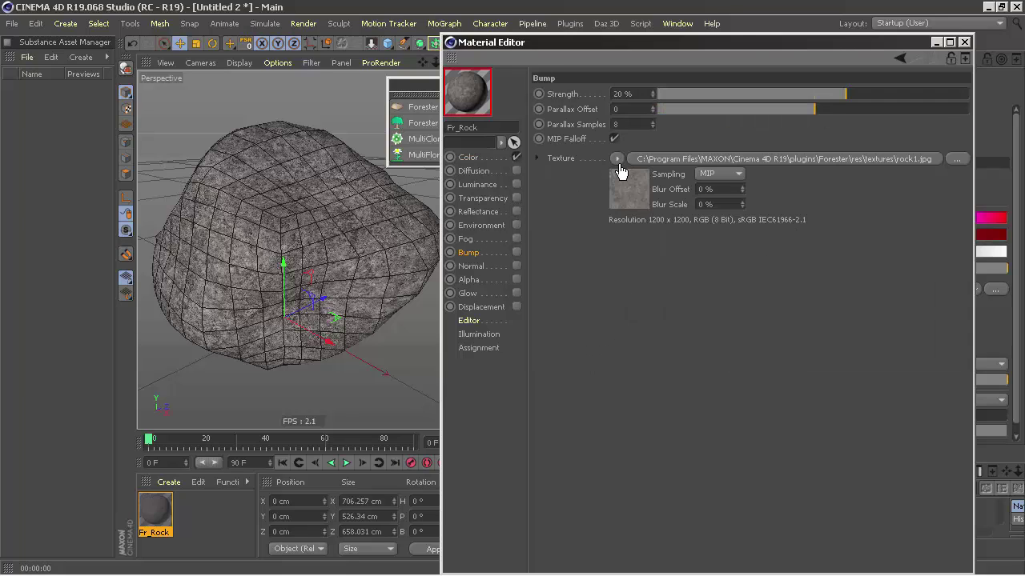
click(515, 251)
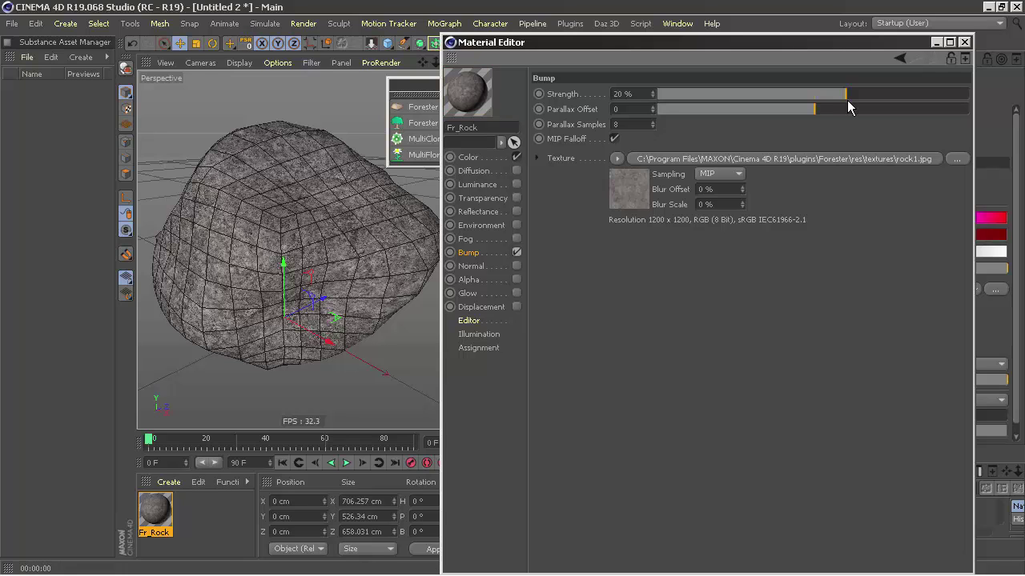
drag(847, 101, 967, 96)
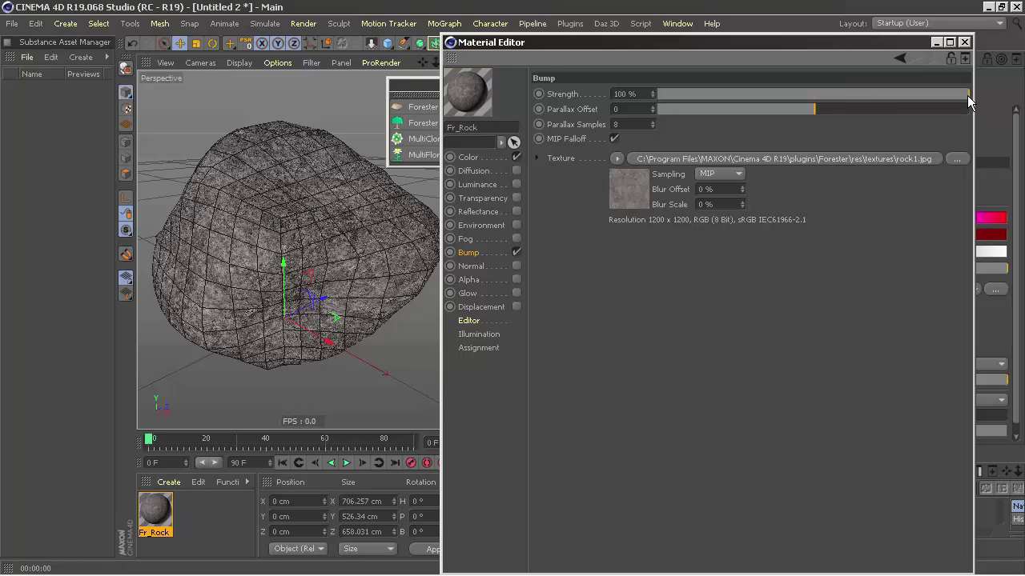
drag(968, 100, 969, 96)
click(965, 43)
click(671, 490)
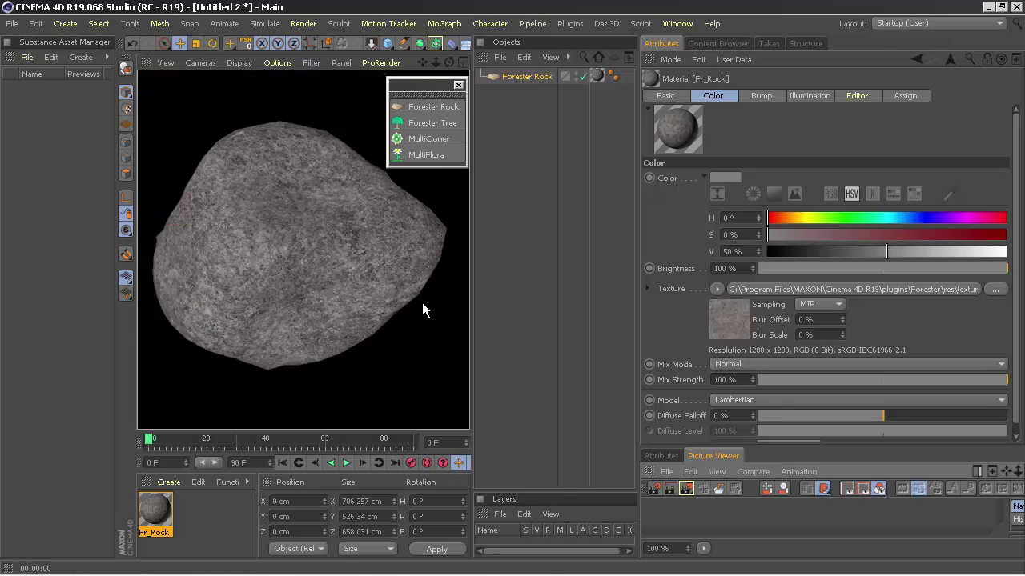
Replace the rock with a Forester Tree using the DEFAULT TREE library preset.
click(533, 78)
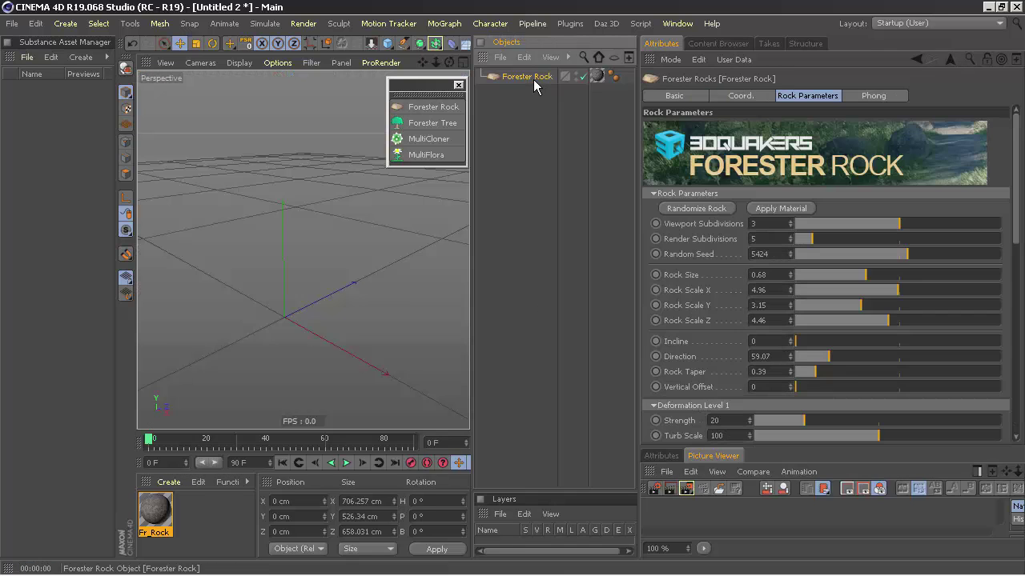
key(Delete)
click(425, 124)
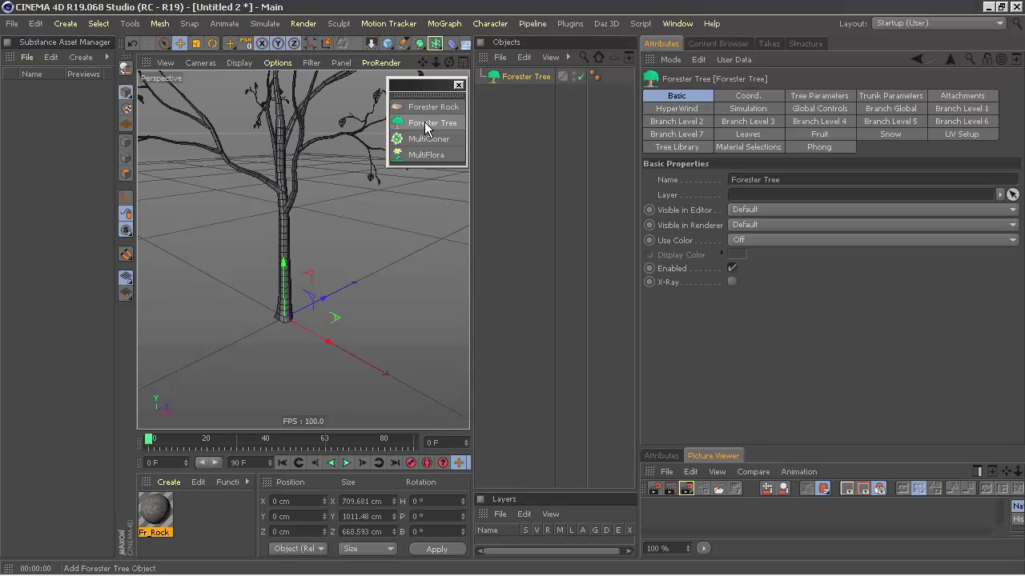
scroll(297, 247, down, 2)
scroll(297, 247, down, 2)
scroll(300, 248, down, 2)
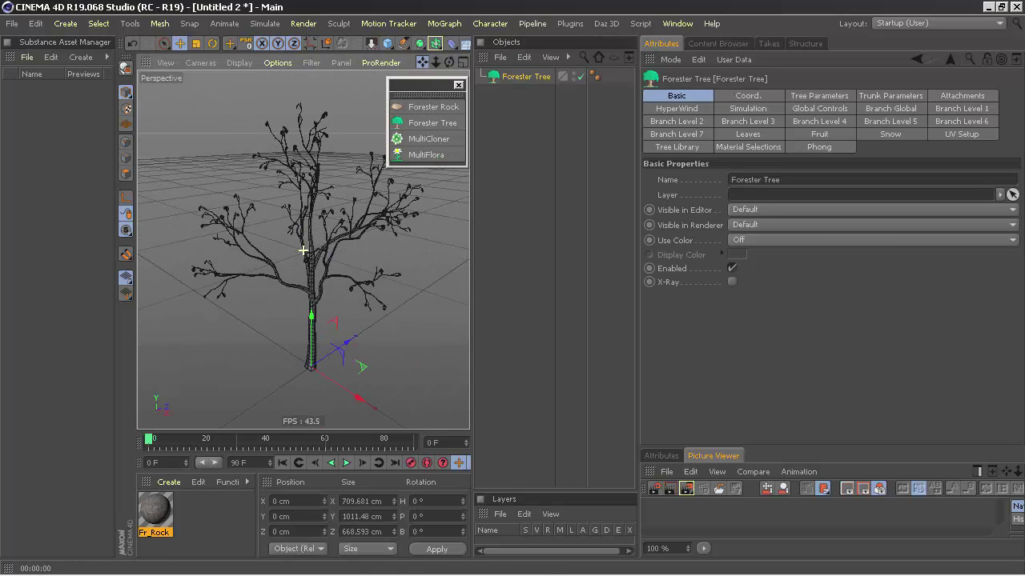
scroll(303, 250, down, 2)
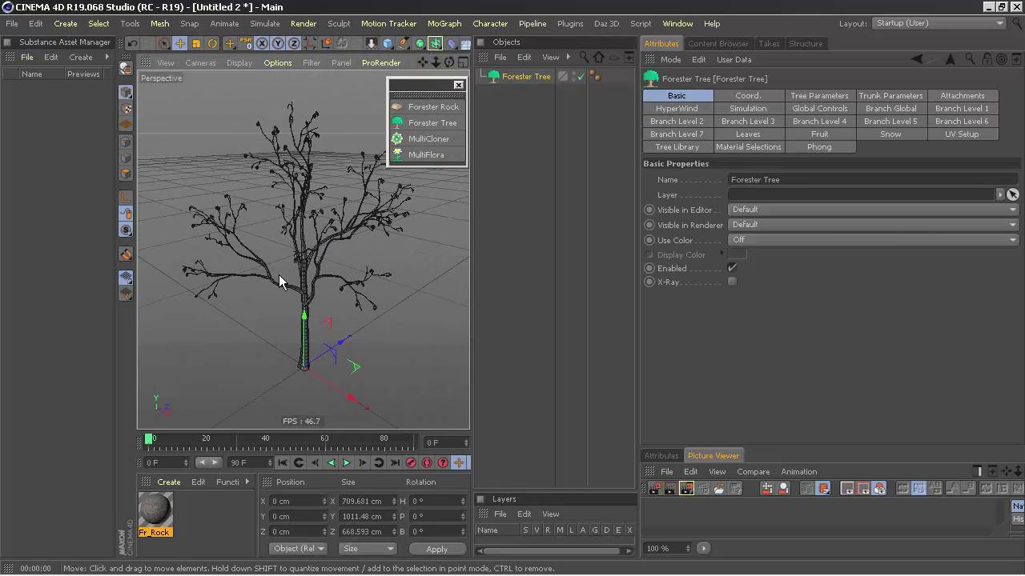
click(682, 147)
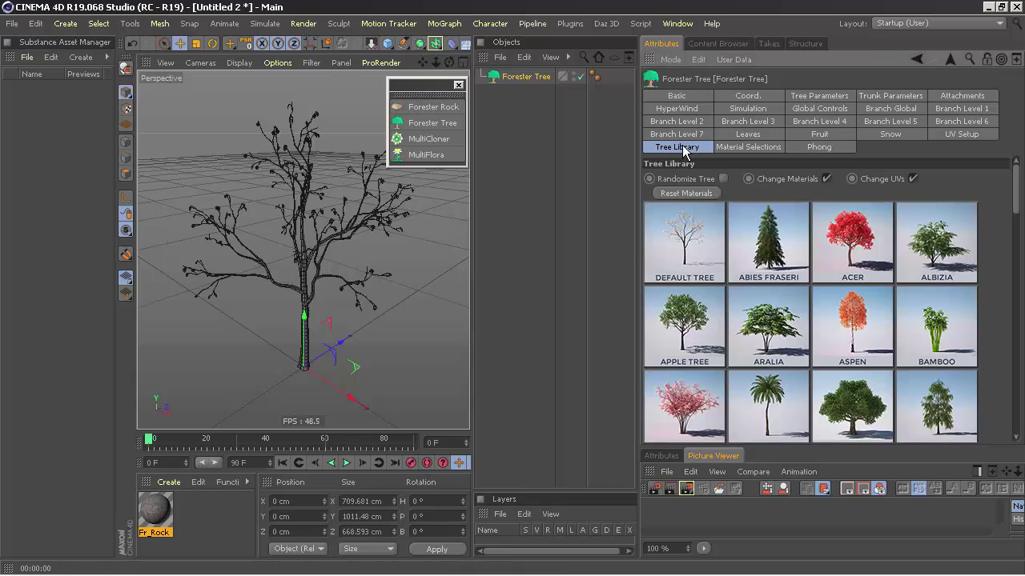
click(682, 255)
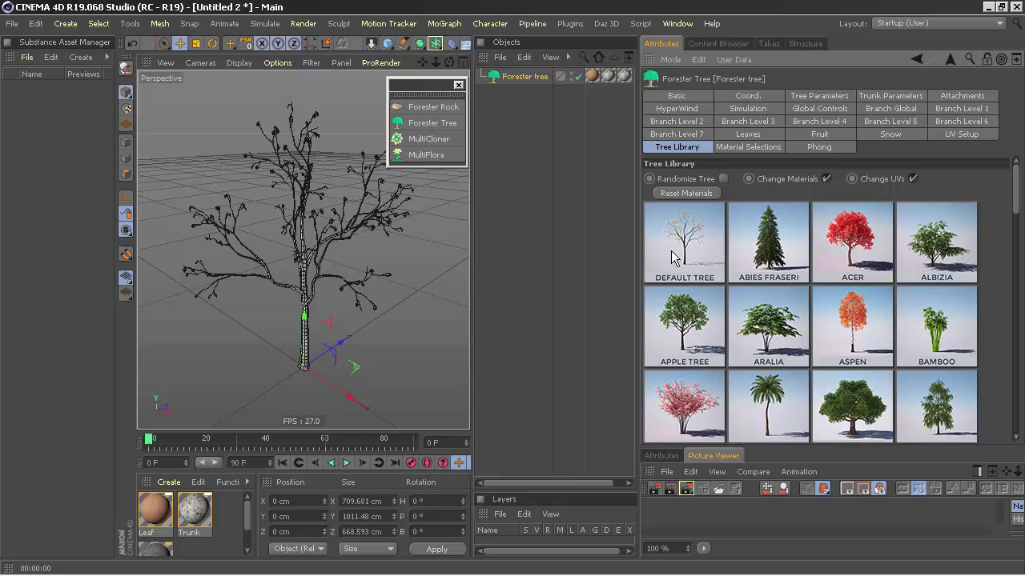
Render the default tree in the viewport, then return to the perspective view.
click(512, 279)
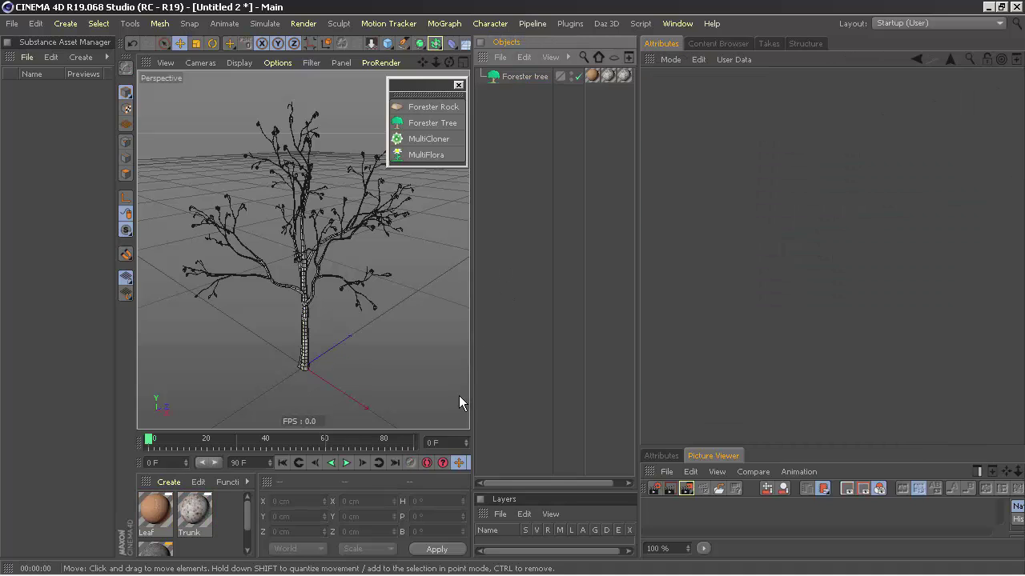
key(ctrl+r)
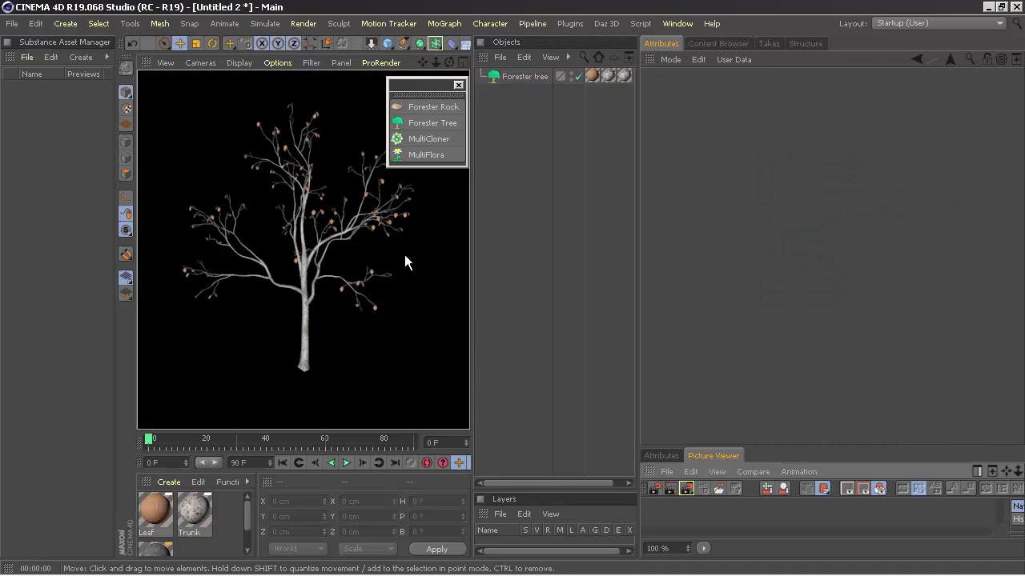
click(511, 254)
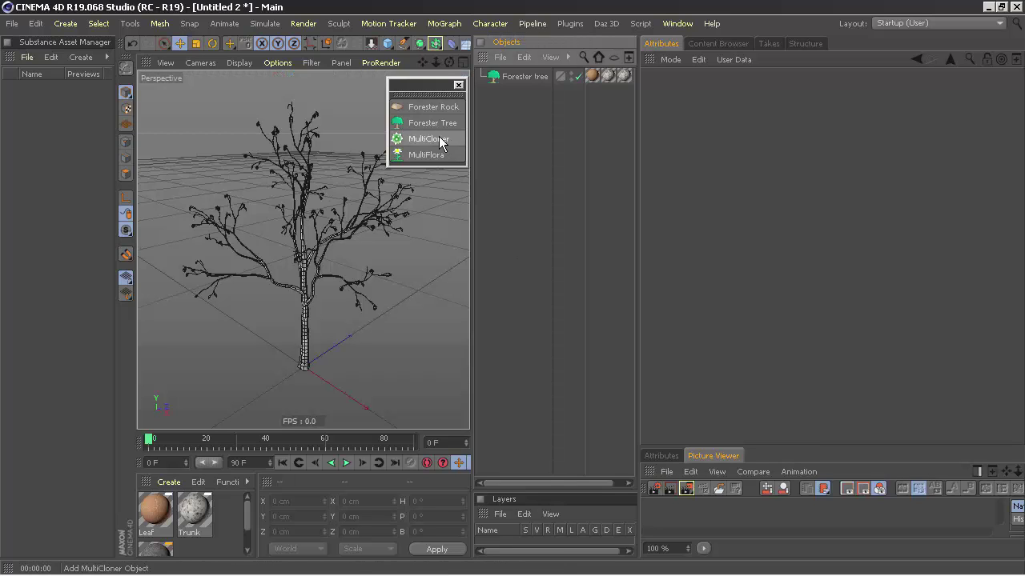
Switch the tree to the Bamboo preset, reframe it and render the view.
click(524, 75)
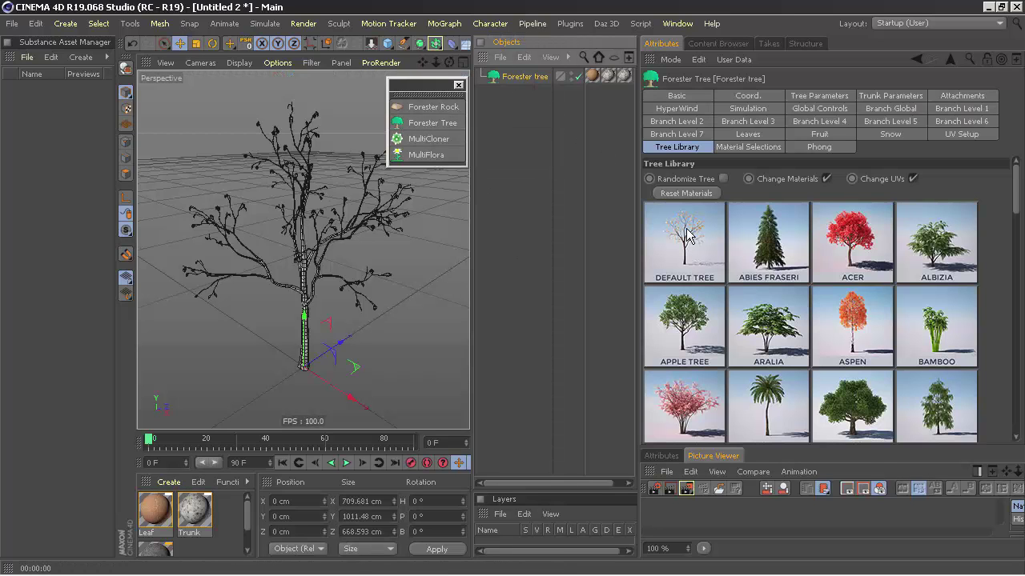
click(935, 334)
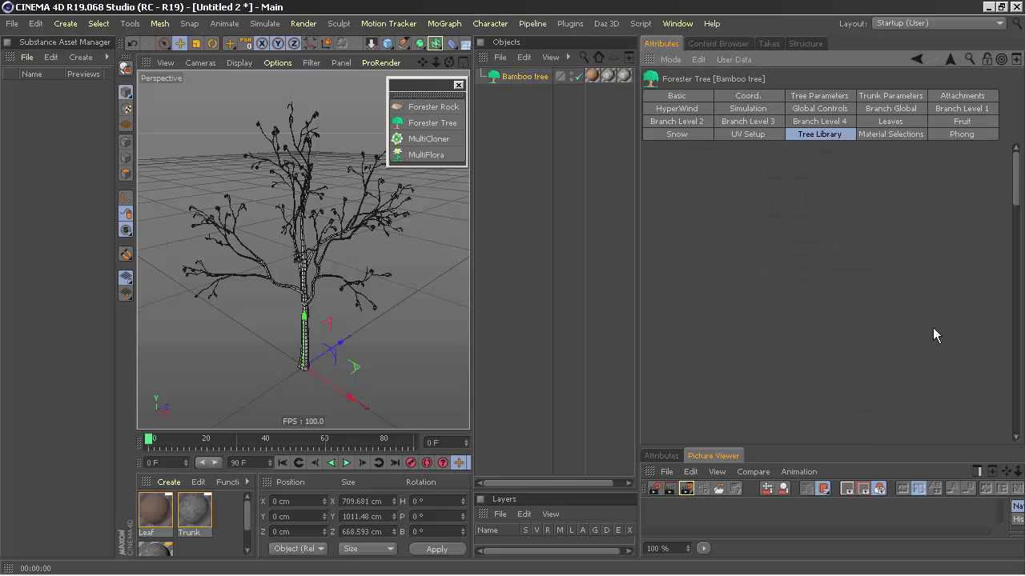
mouse_move(436, 62)
mouse_down()
mouse_move(424, 62)
mouse_move(423, 40)
mouse_up()
key(ctrl+r)
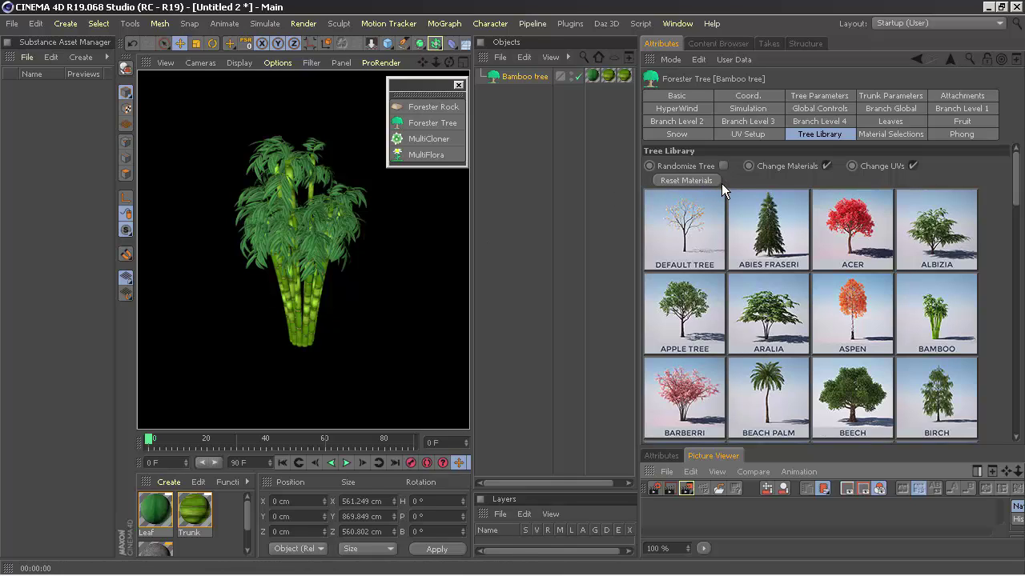
Set HyperWind Wind Model to 1 and play the animation to preview the swaying bamboo.
click(678, 109)
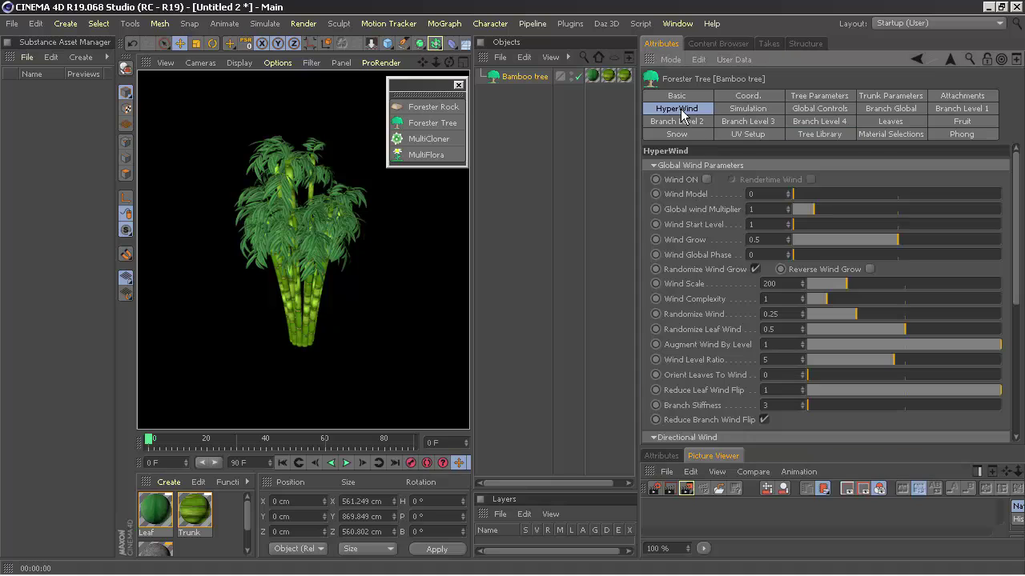
click(788, 193)
click(346, 463)
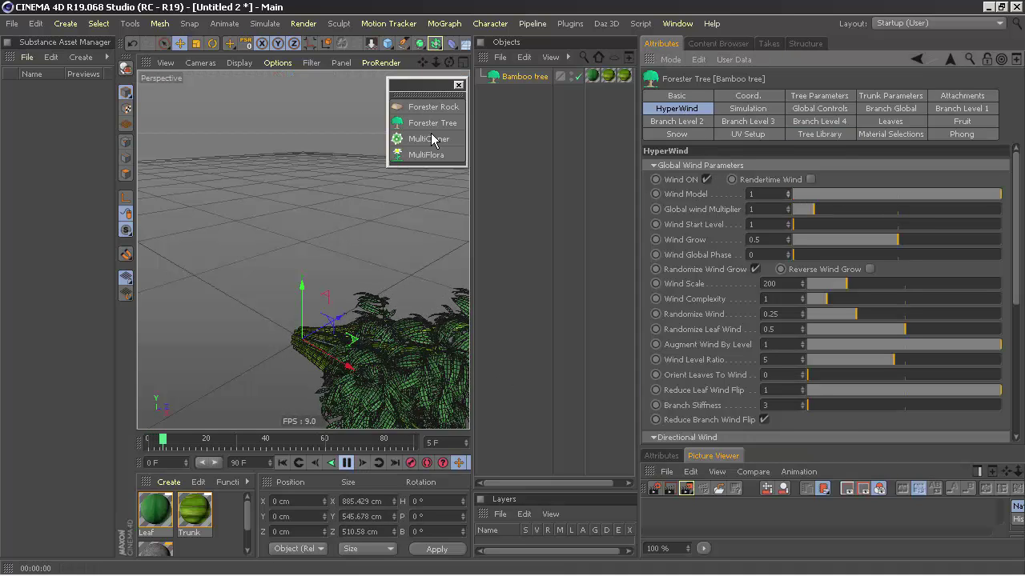
drag(435, 63, 439, 74)
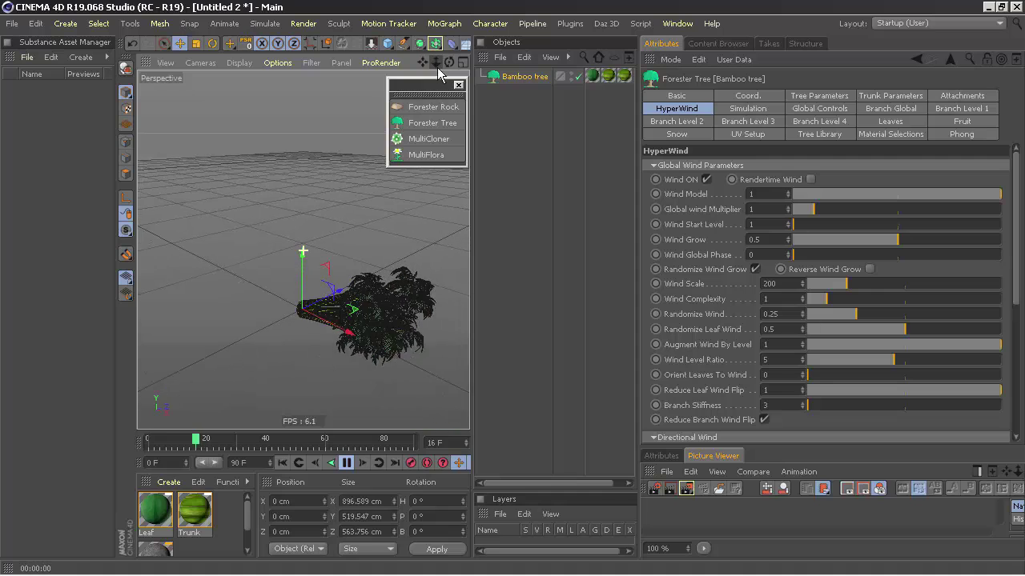
Settle on Wind Model 1 with Global wind Multiplier 0.03.
click(788, 196)
click(789, 211)
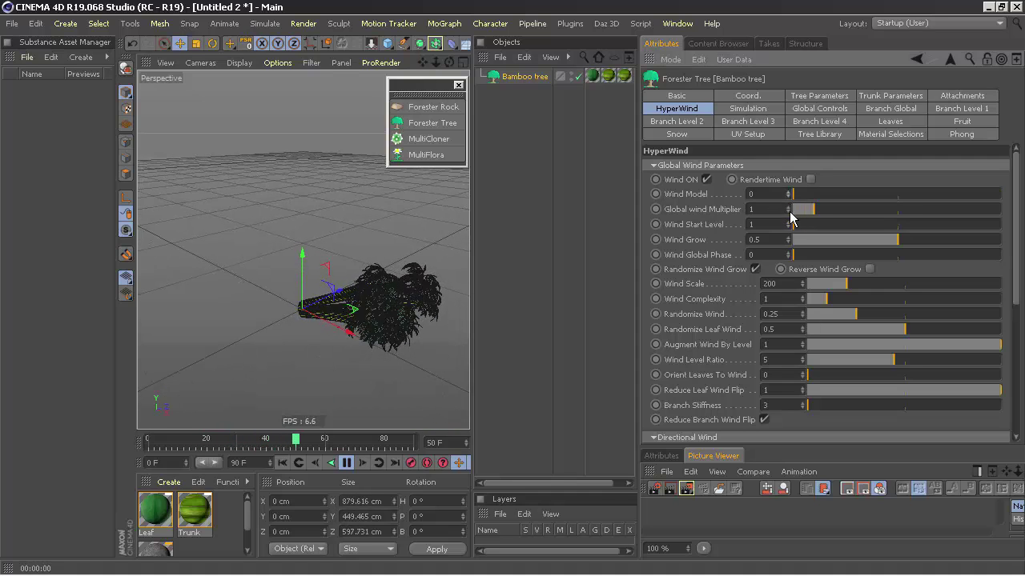
drag(789, 213, 789, 213)
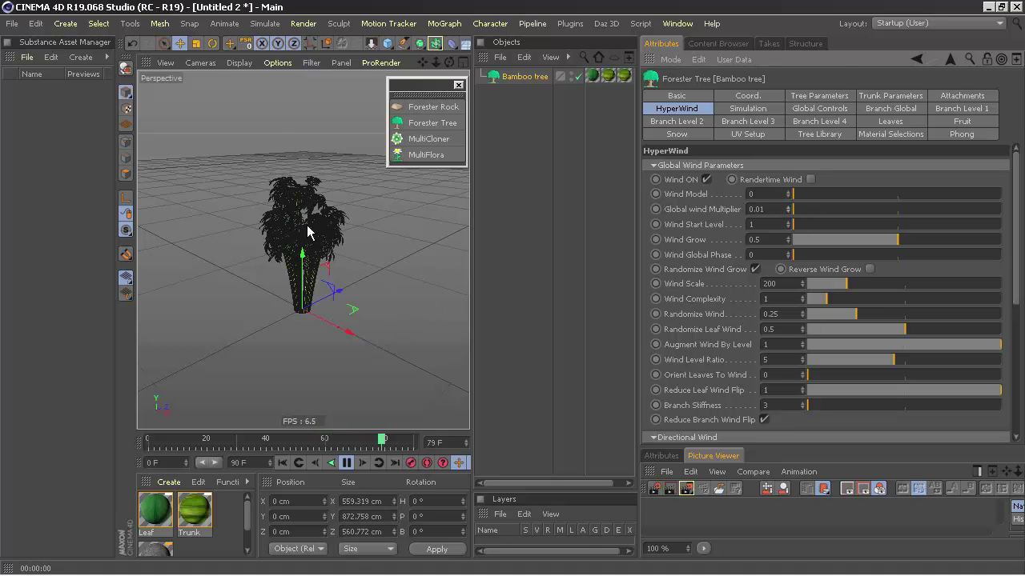
scroll(308, 233, up, 5)
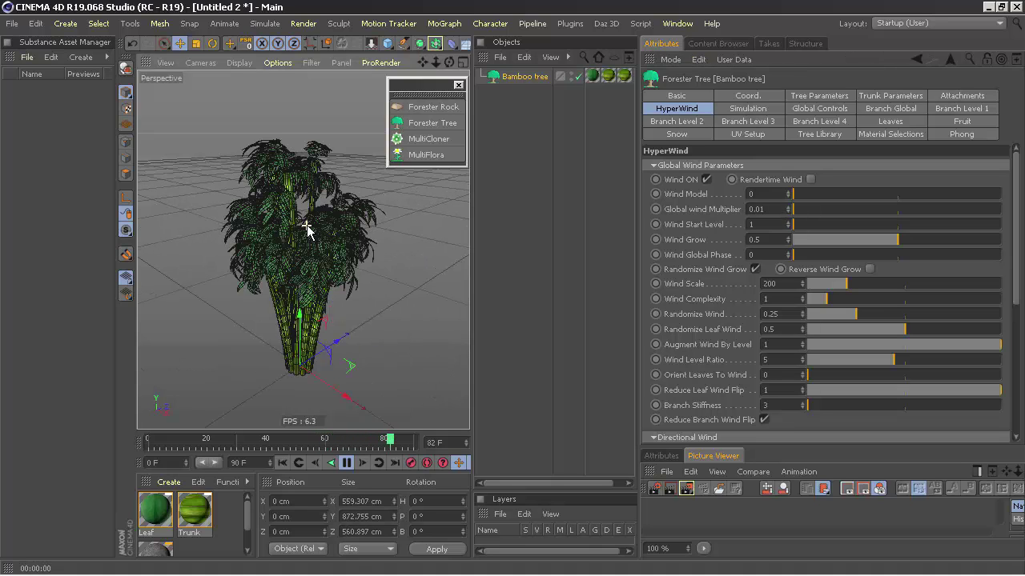
click(788, 193)
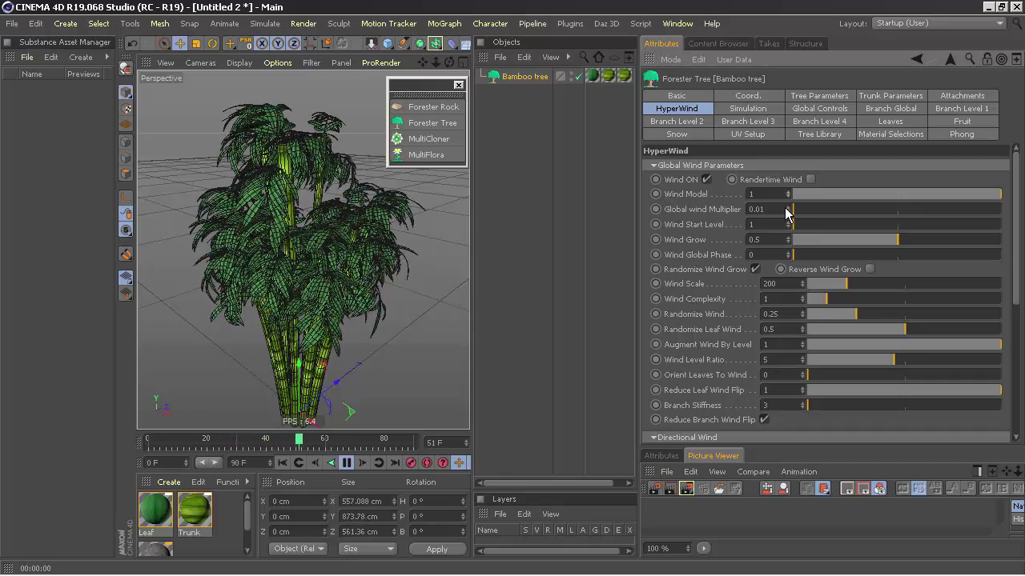
click(787, 207)
click(788, 207)
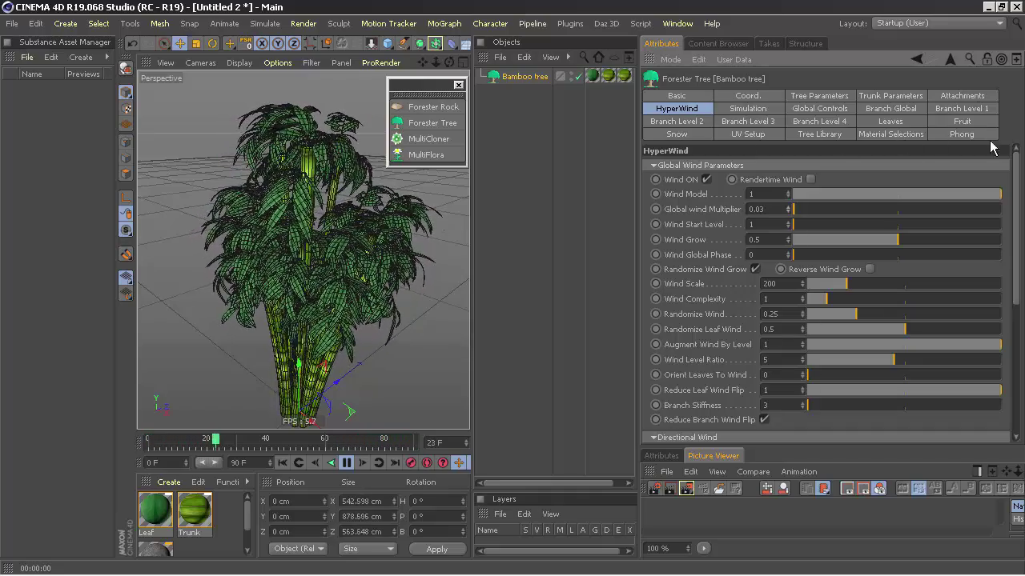
Delete the Bamboo tree from the scene.
click(510, 184)
click(514, 82)
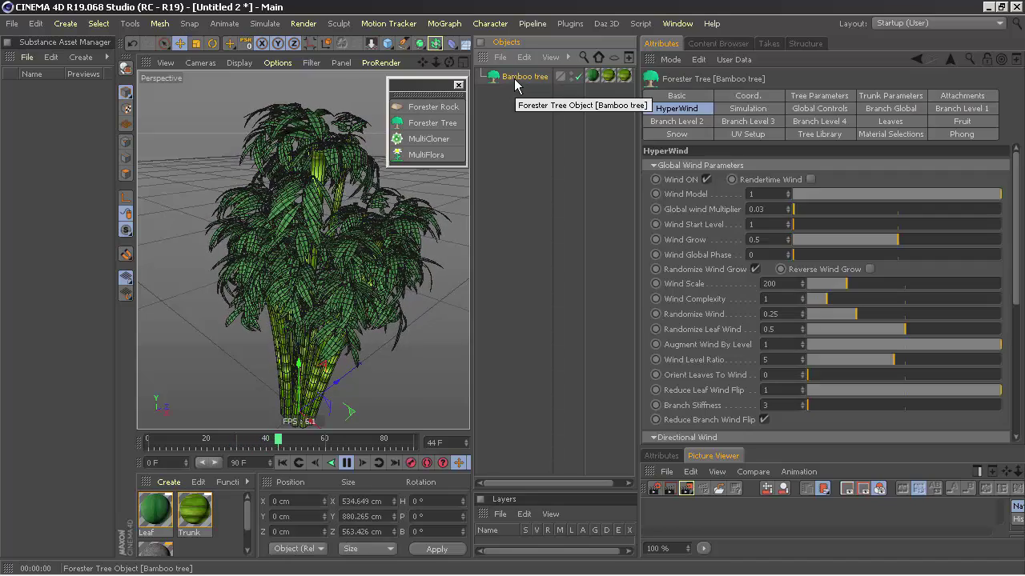
key(Delete)
Stop and rewind playback, add a MultiFlora object, and frame it.
click(346, 462)
click(282, 463)
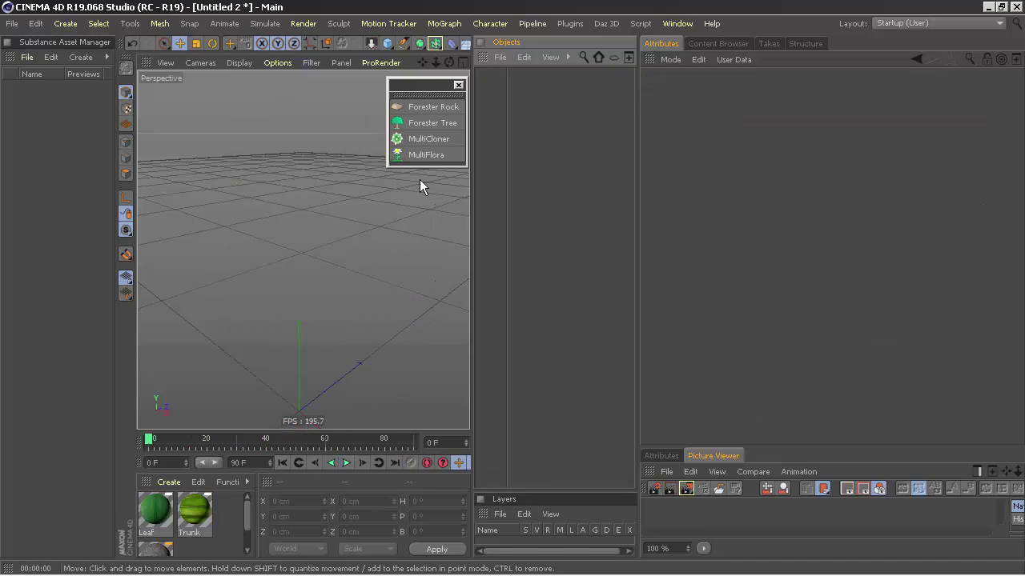
click(426, 154)
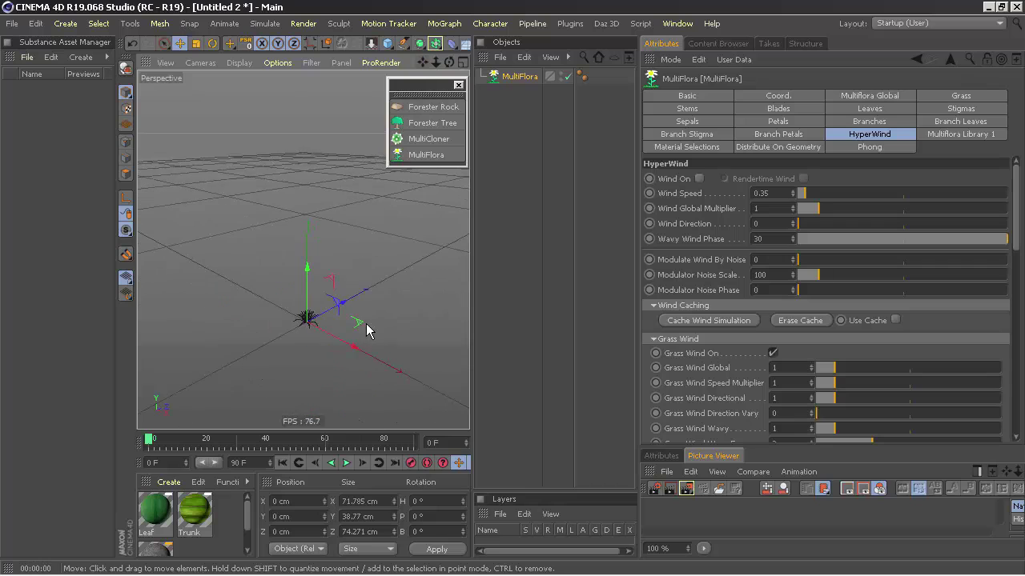
alt+drag(300, 247, 320, 368)
drag(422, 62, 423, 71)
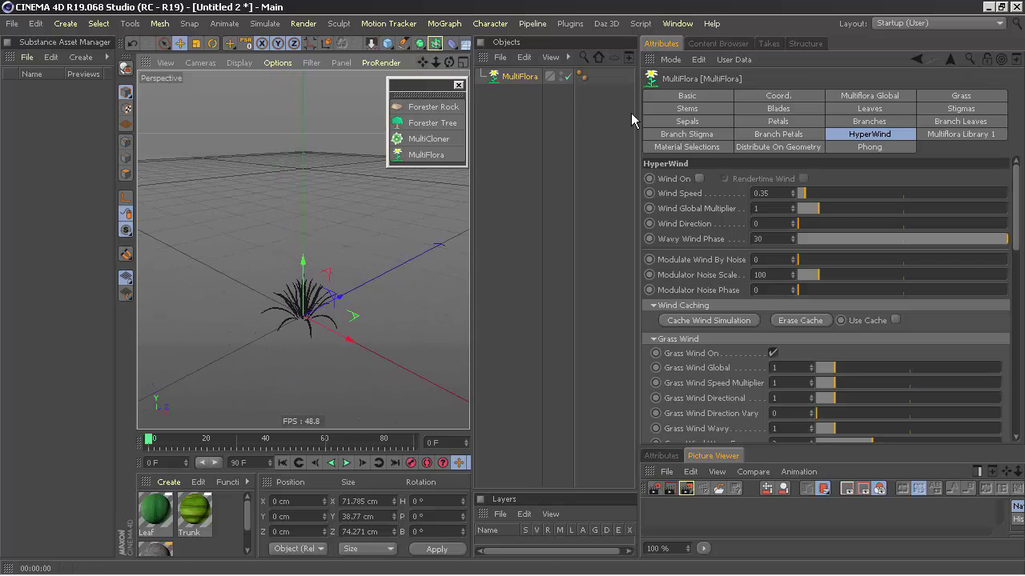
Apply the Roses Violet preset from the Multiflora library and render a preview.
click(942, 137)
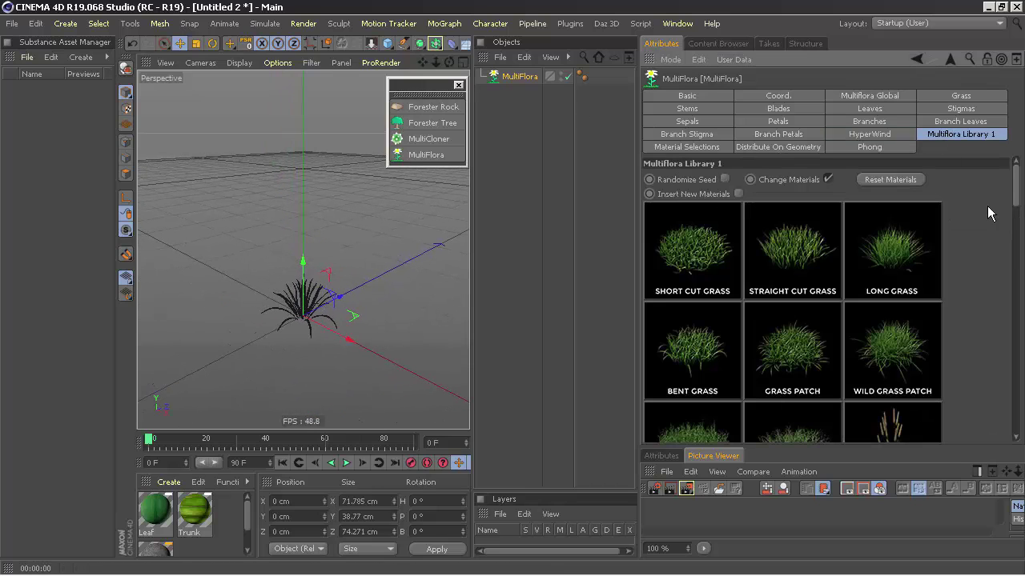
drag(1016, 194, 1021, 425)
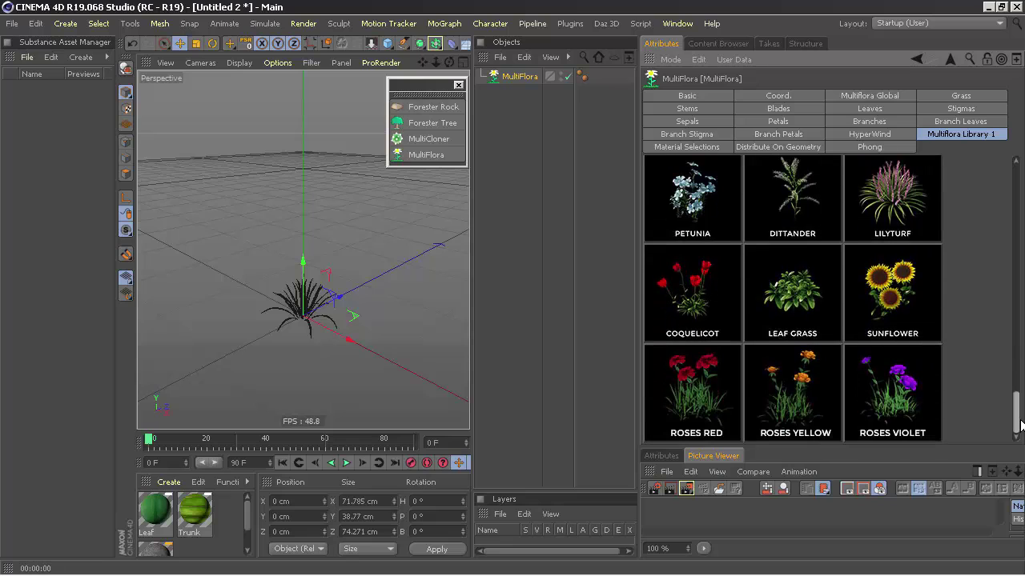
click(894, 407)
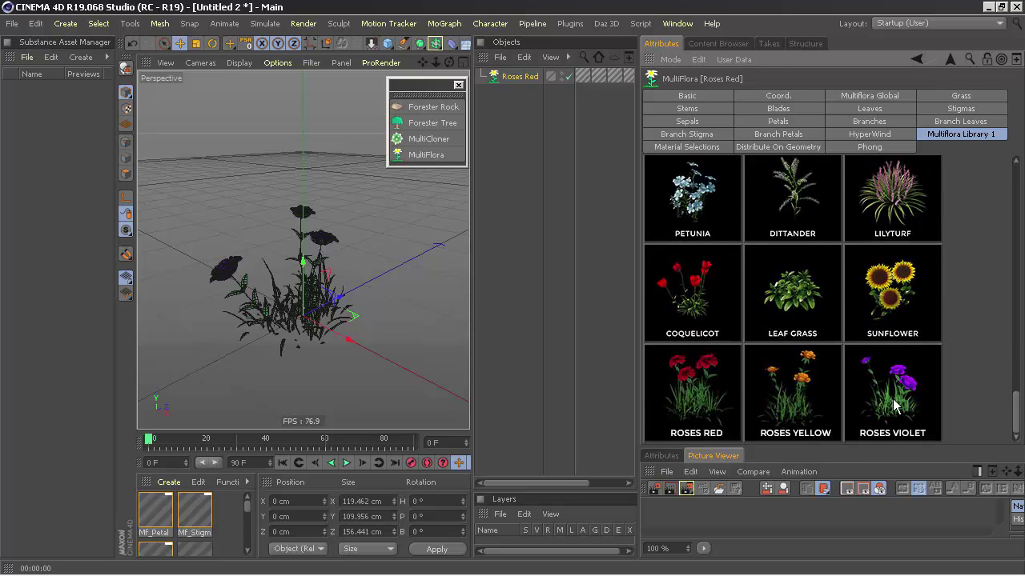
click(673, 488)
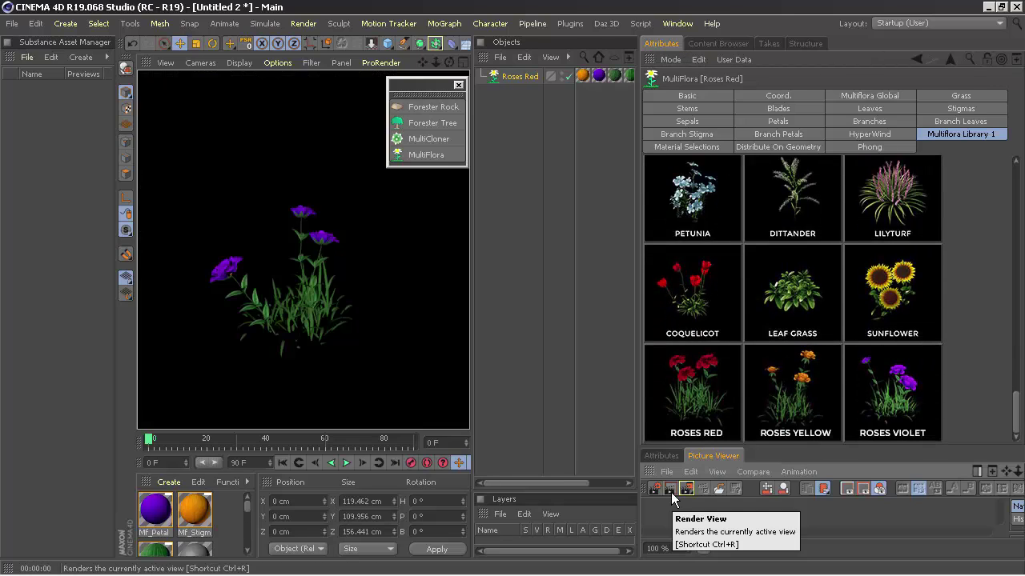
Switch the viewport to a shaded display so the purple roses show in colour.
click(526, 304)
click(239, 62)
click(250, 114)
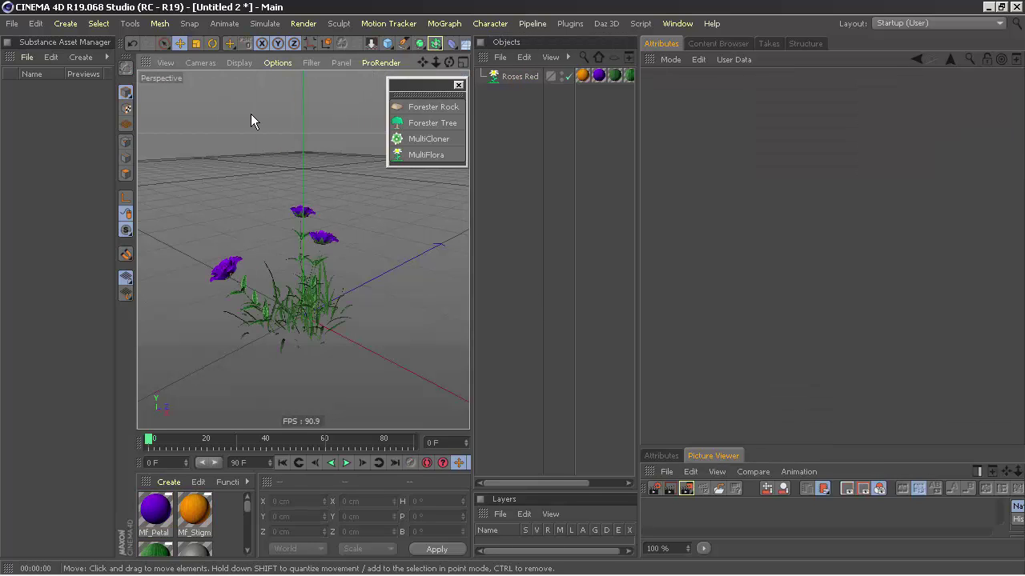
Select the roses, show their HyperWind settings, and play the animation.
drag(422, 63, 302, 251)
click(522, 77)
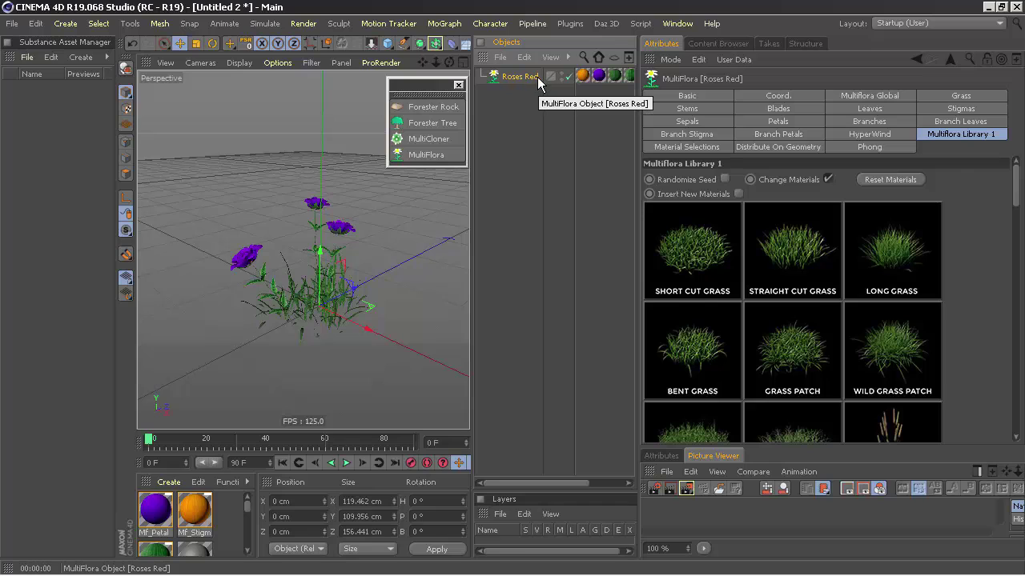
click(869, 135)
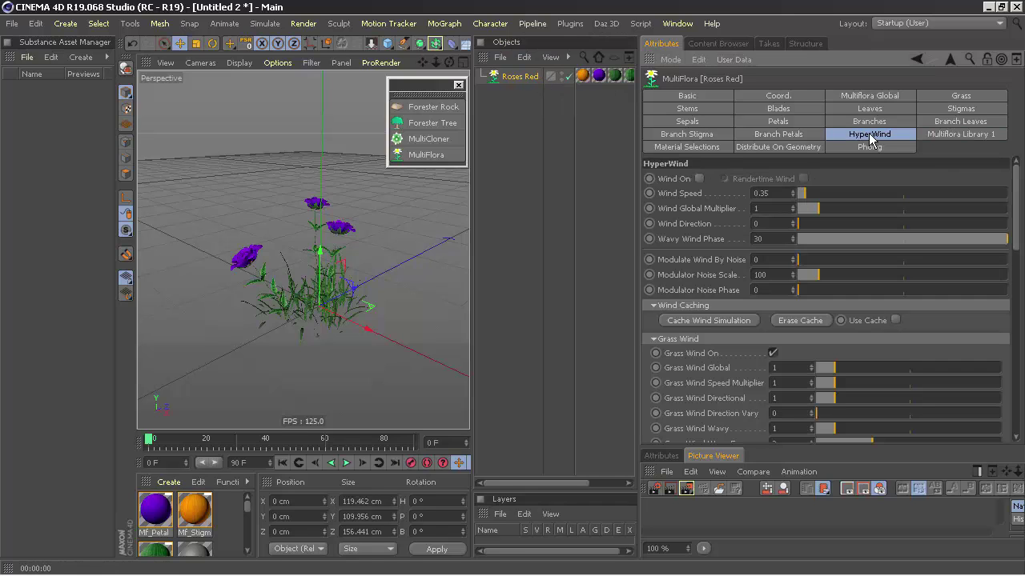
click(346, 463)
Raise Wind Speed to 0.51 and Global Multiplier to 1.14, render, then replay the animation.
drag(793, 193, 792, 207)
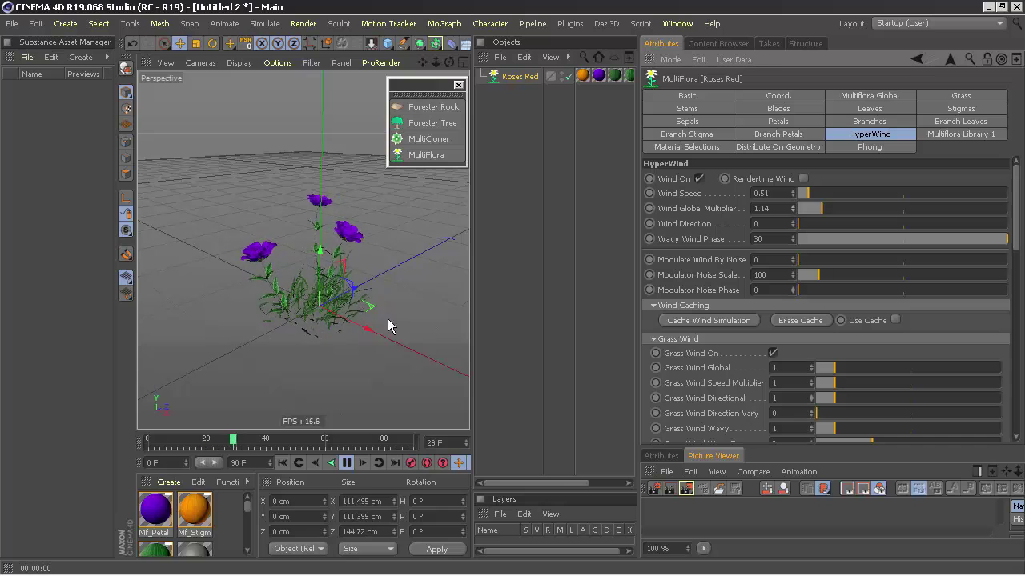
click(669, 491)
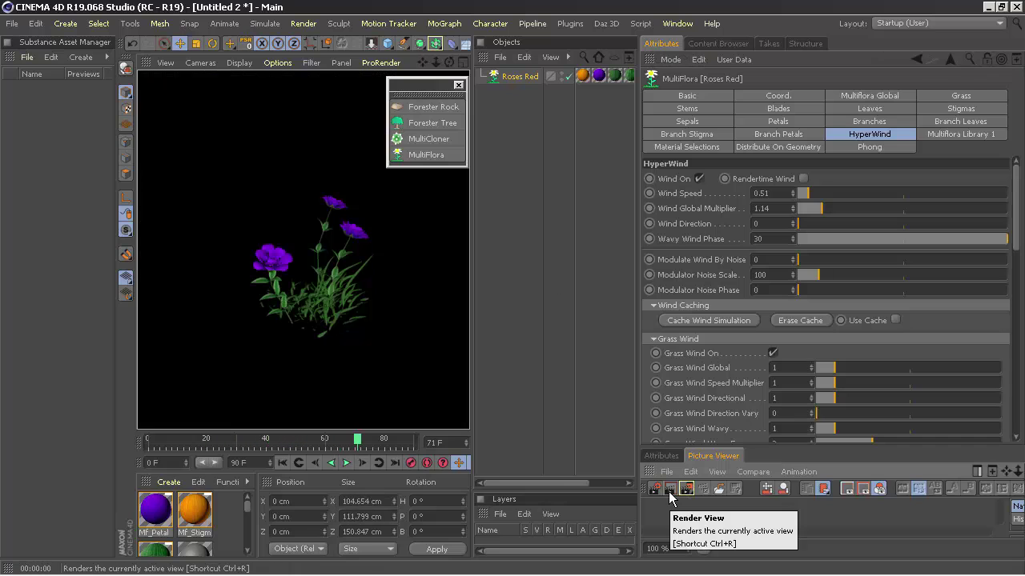
click(501, 338)
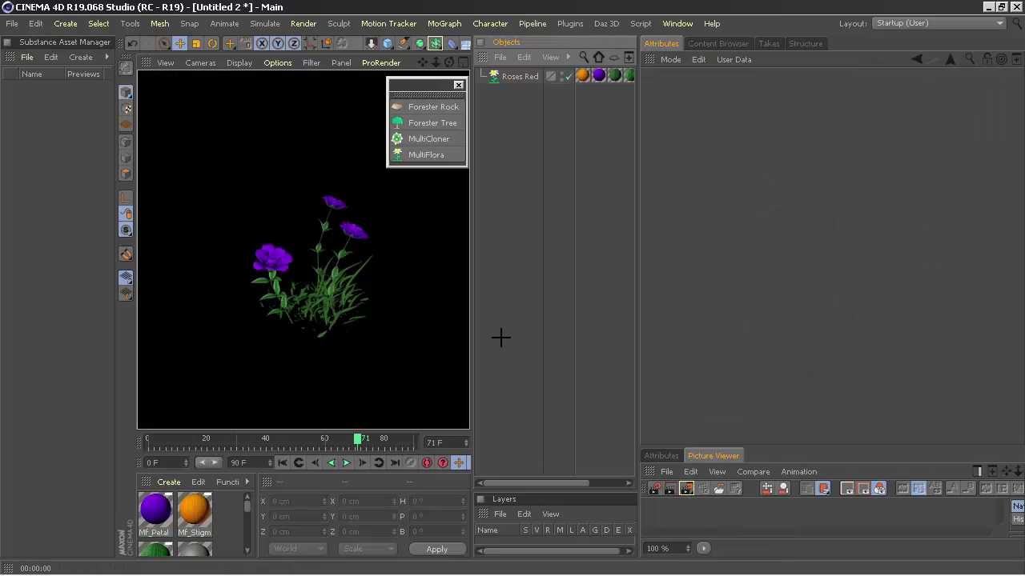
click(345, 464)
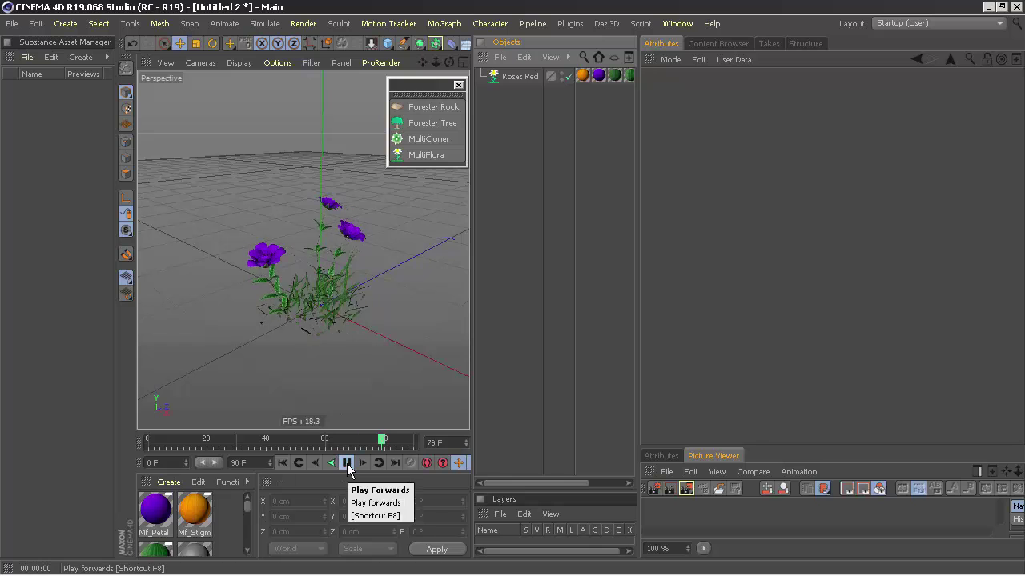
Add a null named 'LUTFEN ASAGIDAKI LINKLERI ZIYARET EDINIZ.' and widen the object list.
click(459, 85)
drag(389, 45, 433, 64)
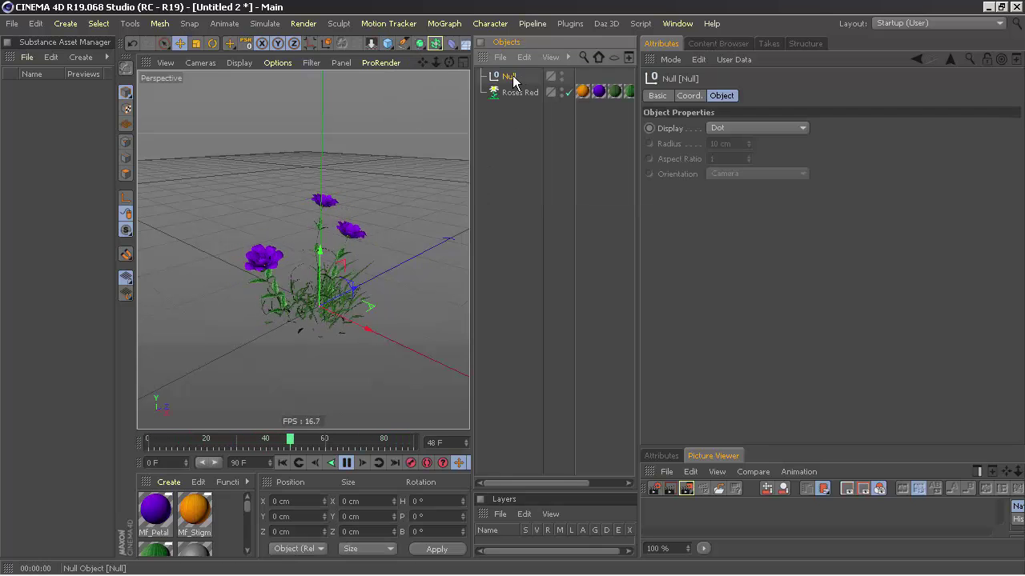
double_click(514, 76)
text(LUT)
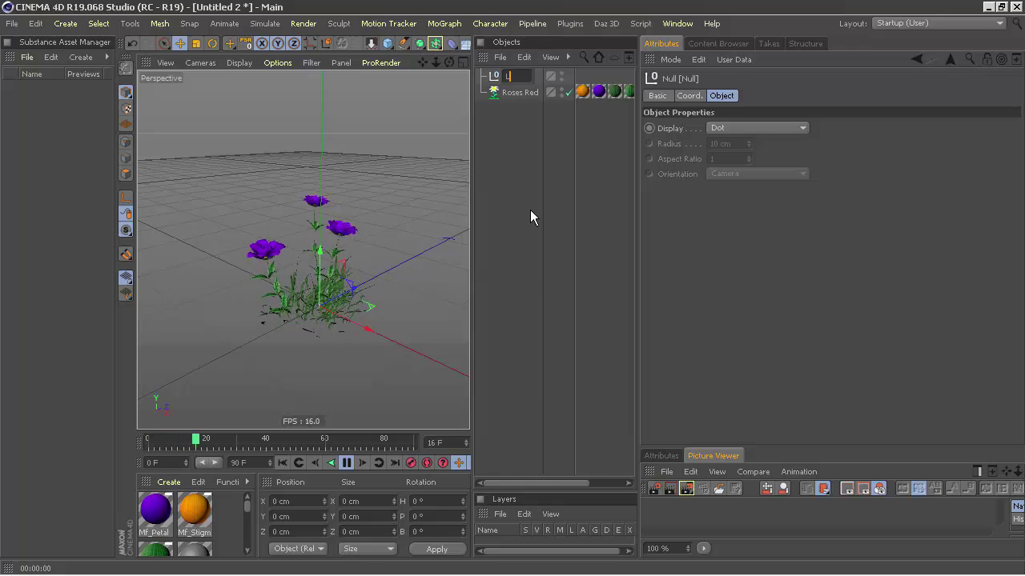
text(N ASAGIDAKI LINKL)
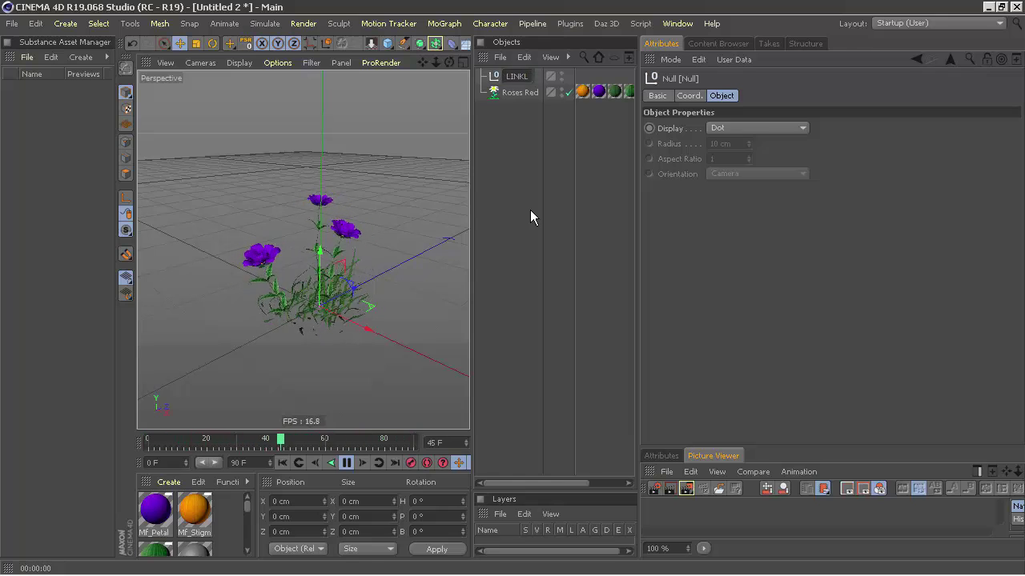
text(ERI ZI)
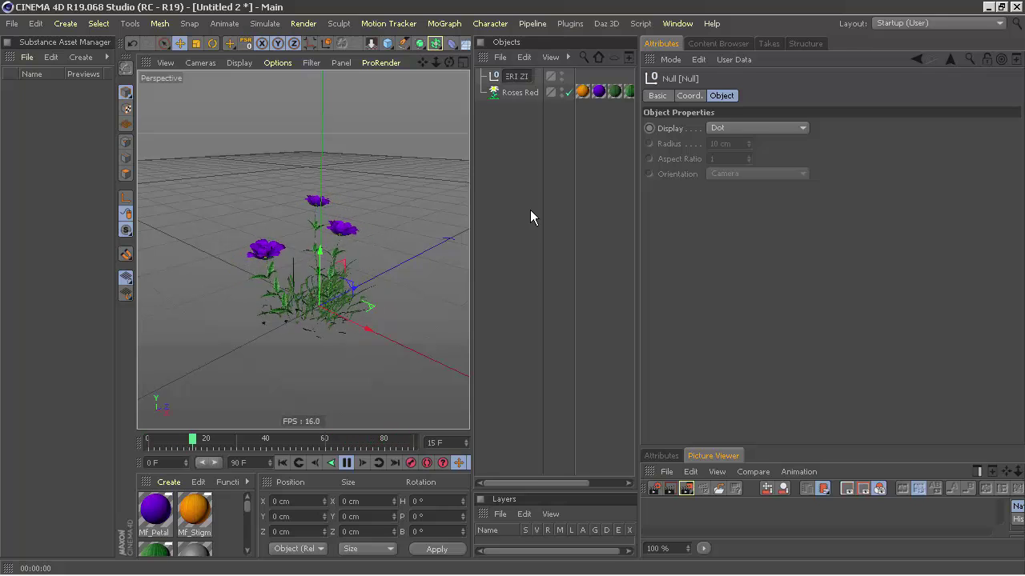
text(YARET EDINIZ.)
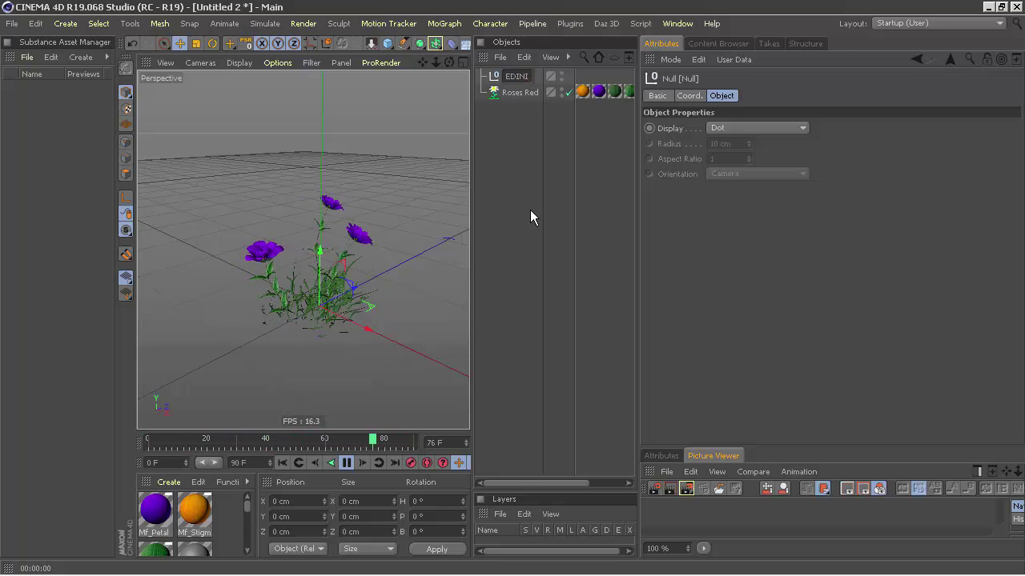
key(Return)
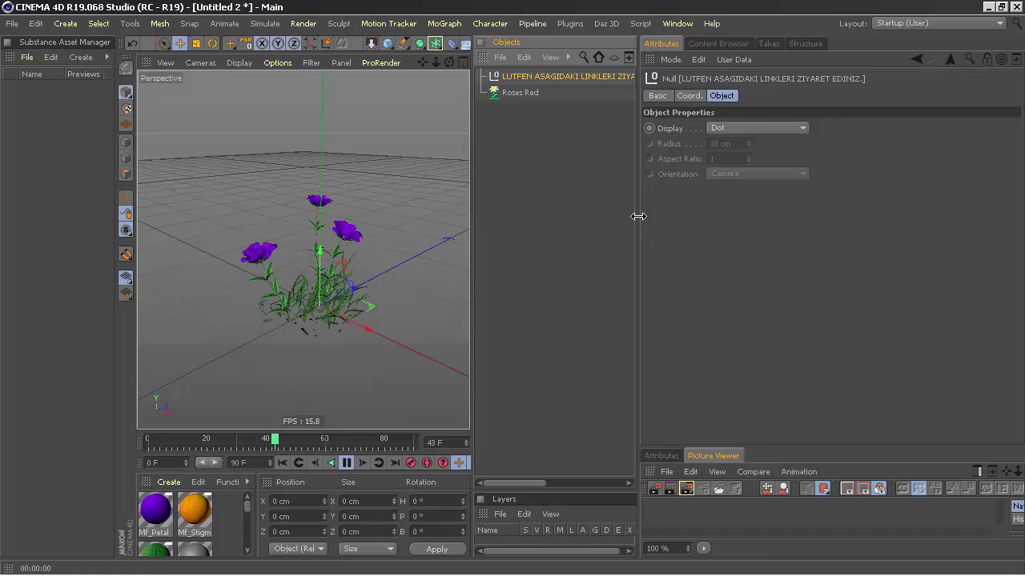
drag(635, 217, 698, 217)
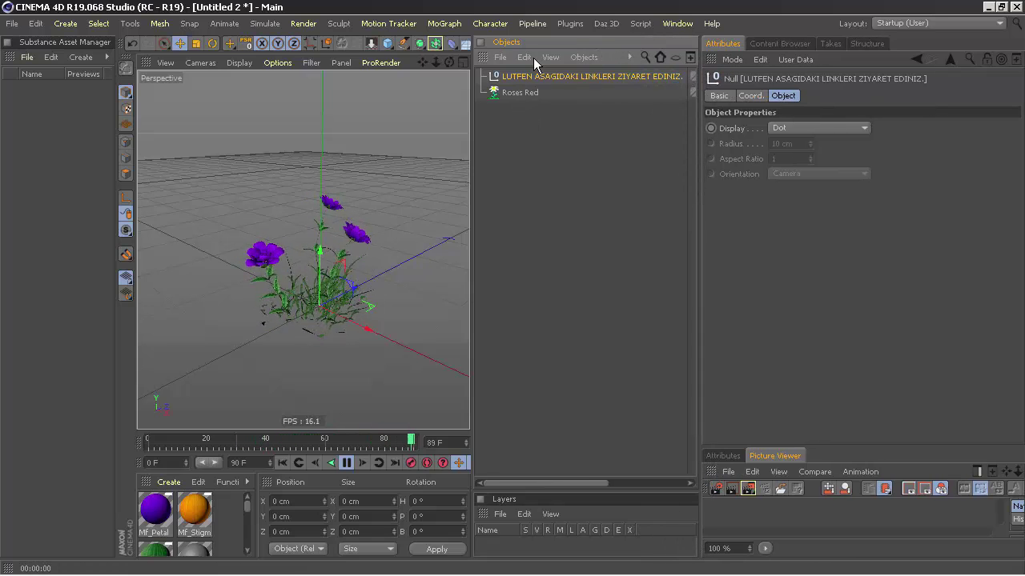
Add a second null and rename it with the author's sign-off name.
click(427, 62)
double_click(509, 76)
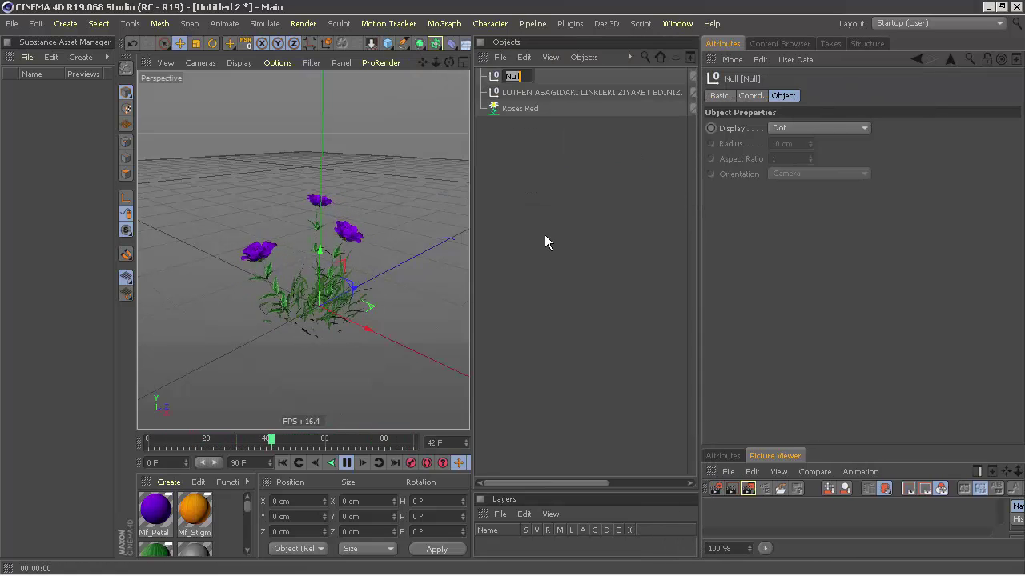
text(SEVG)
text(ILER)
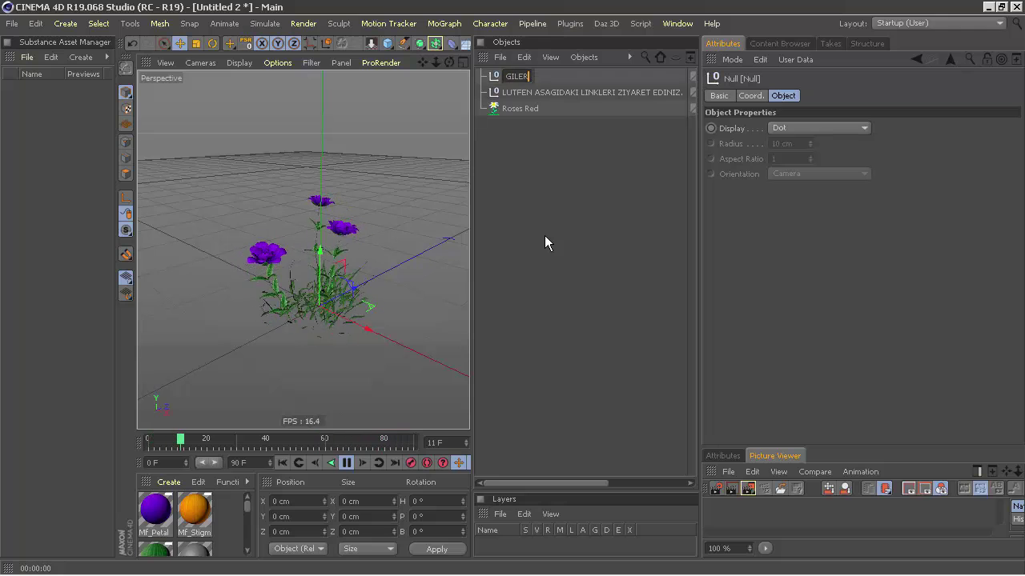
text( MURAT)
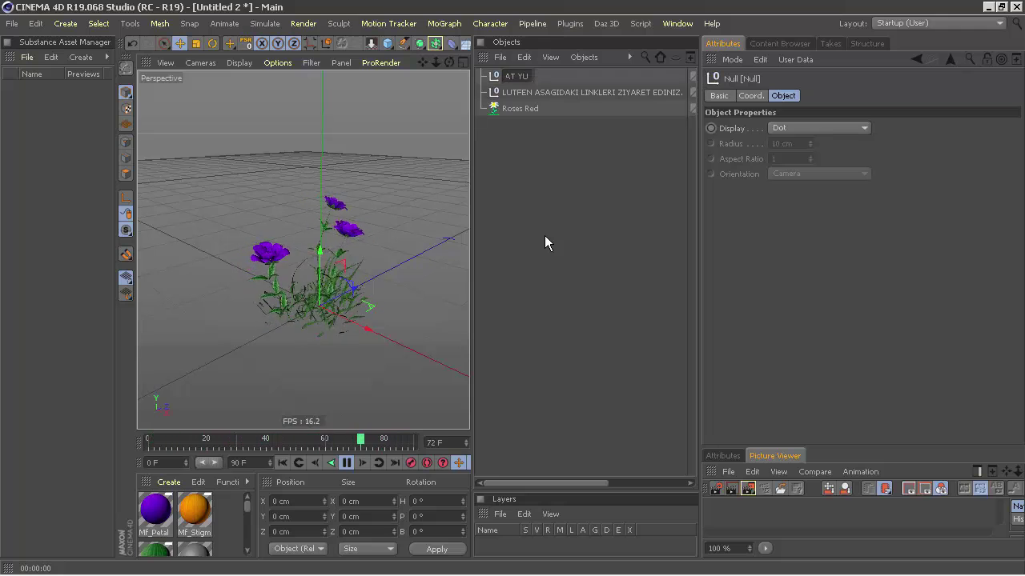
text( UC)
text(EL)
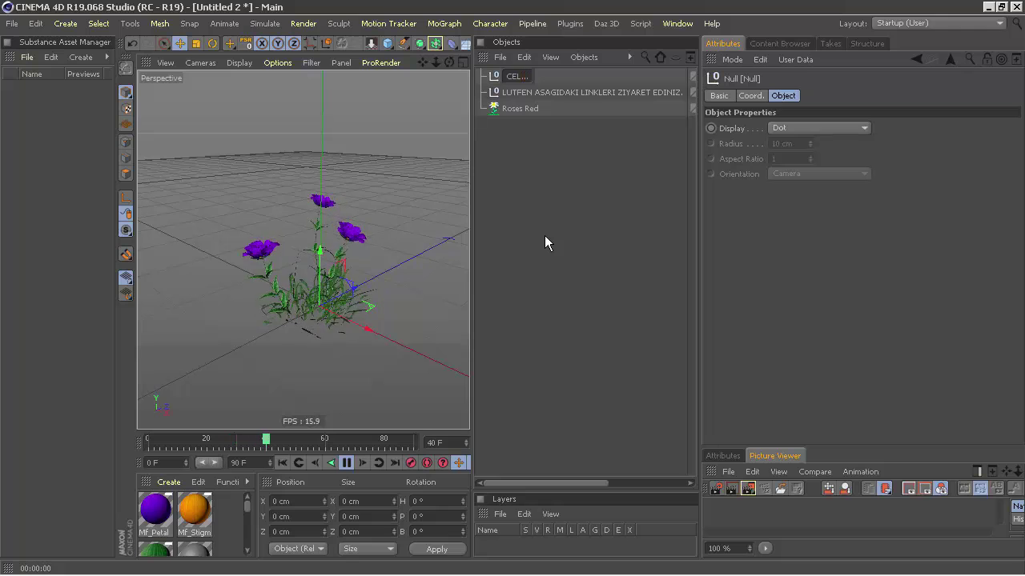
key(Return)
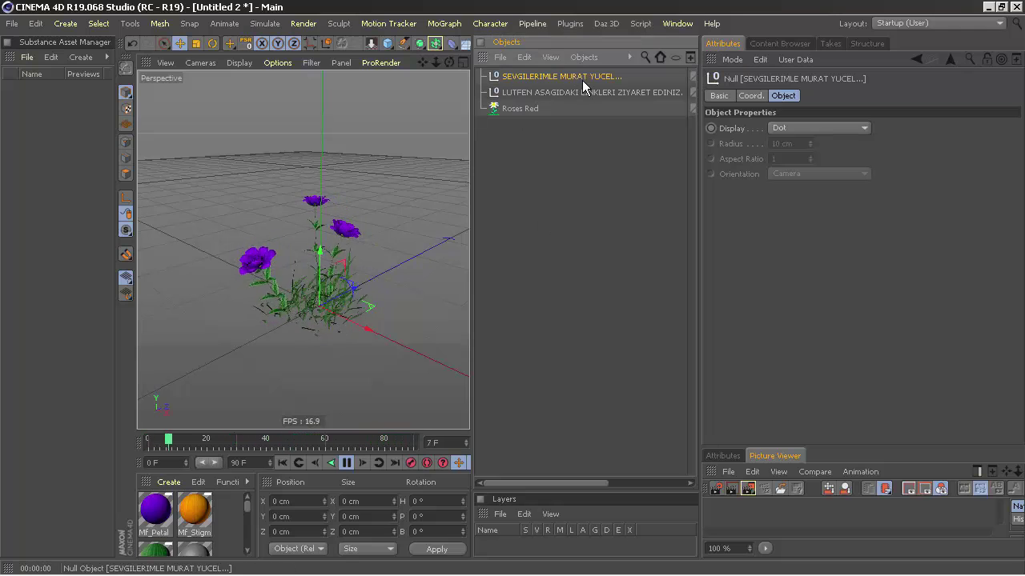
click(546, 255)
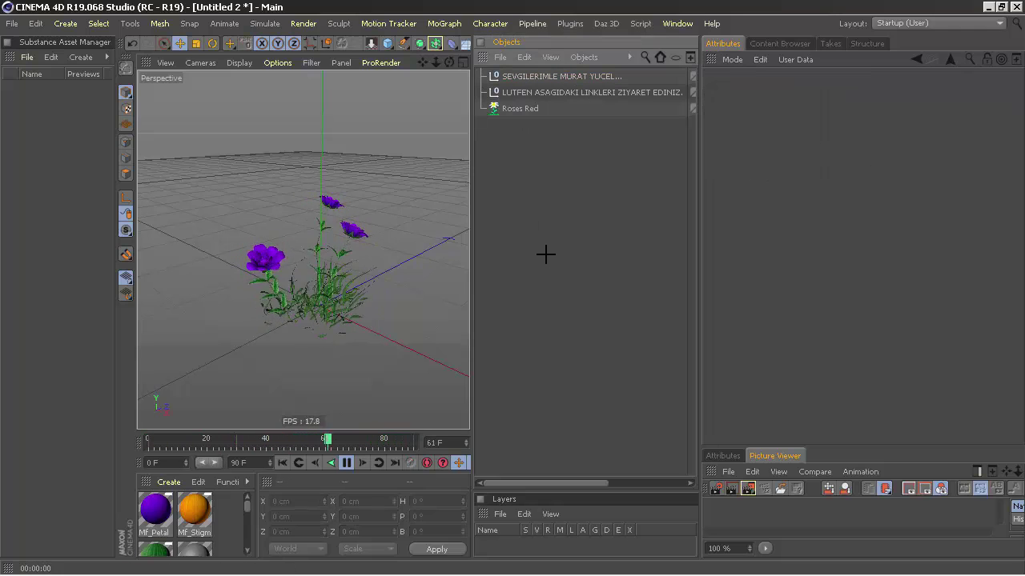